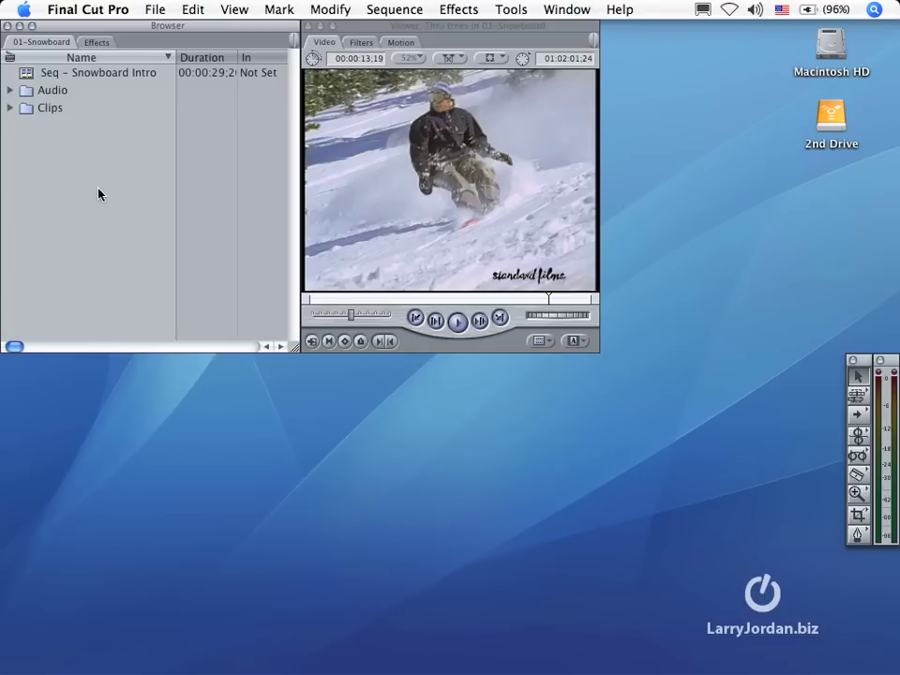
# - Add a new sequence to the 01-Snowboard project and name it 'Seq - My edits'
pyautogui.click(152, 10)
pyautogui.moveTo(209, 30)
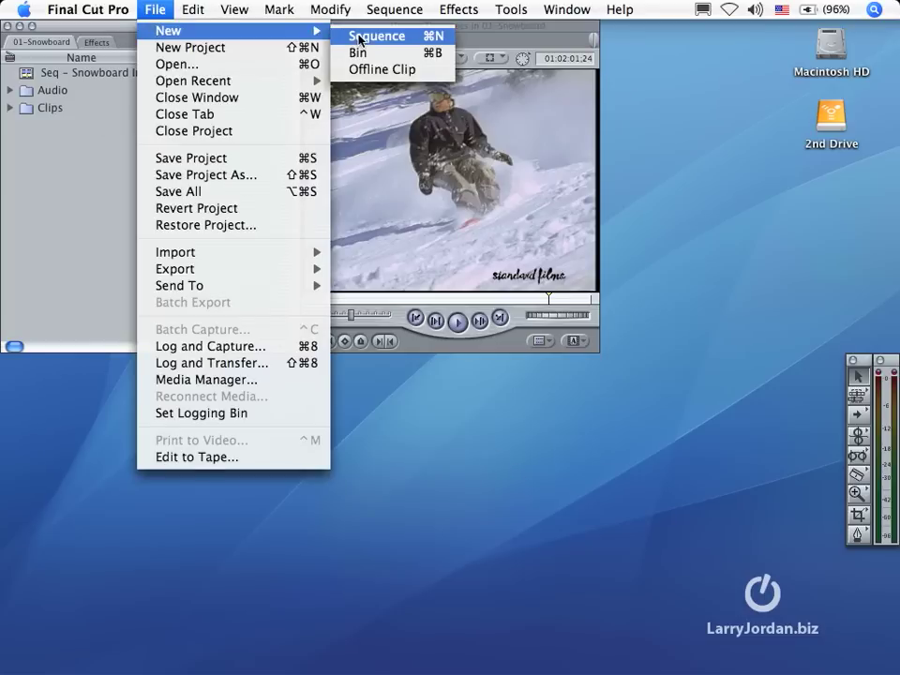
pyautogui.click(433, 40)
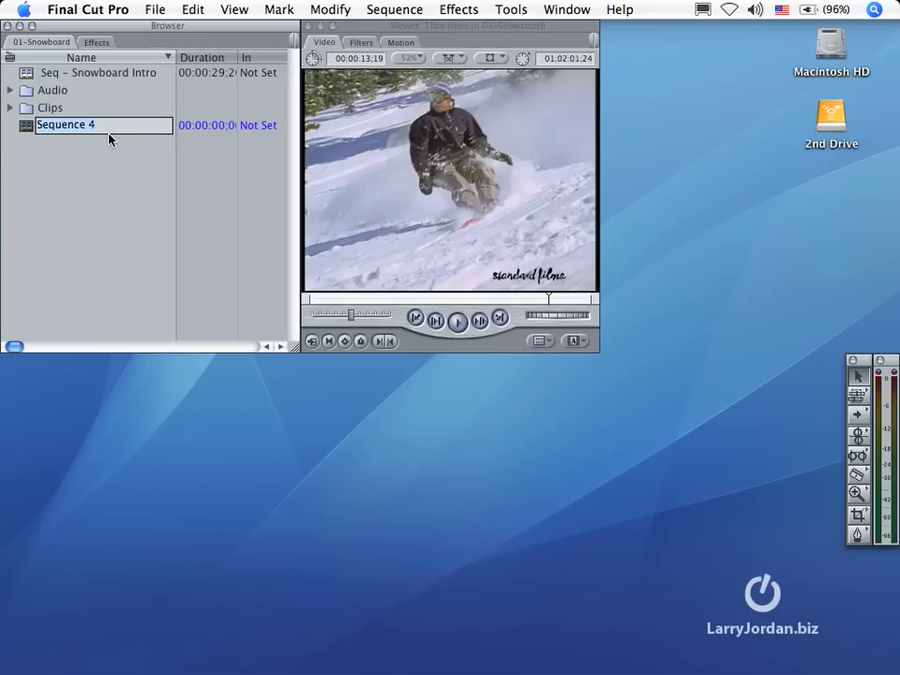
pyautogui.press('BackSpace')
pyautogui.write('Seq - My edits')
pyautogui.press('Return')
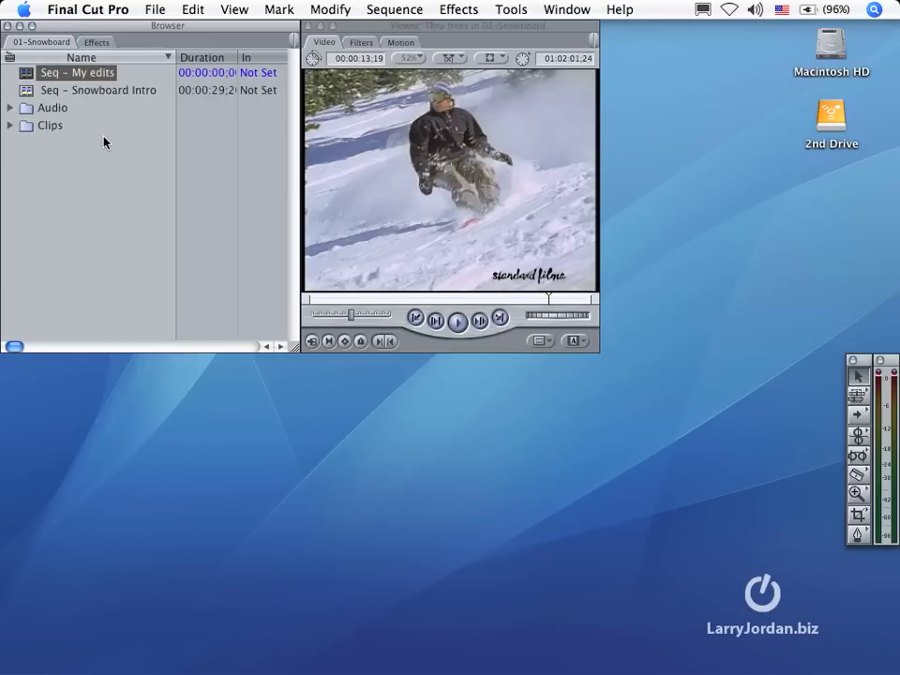
# - Open Seq - My edits and mark a 00:00:07:10 In/Out section of the Thru trees clip
pyautogui.doubleClick(28, 76)
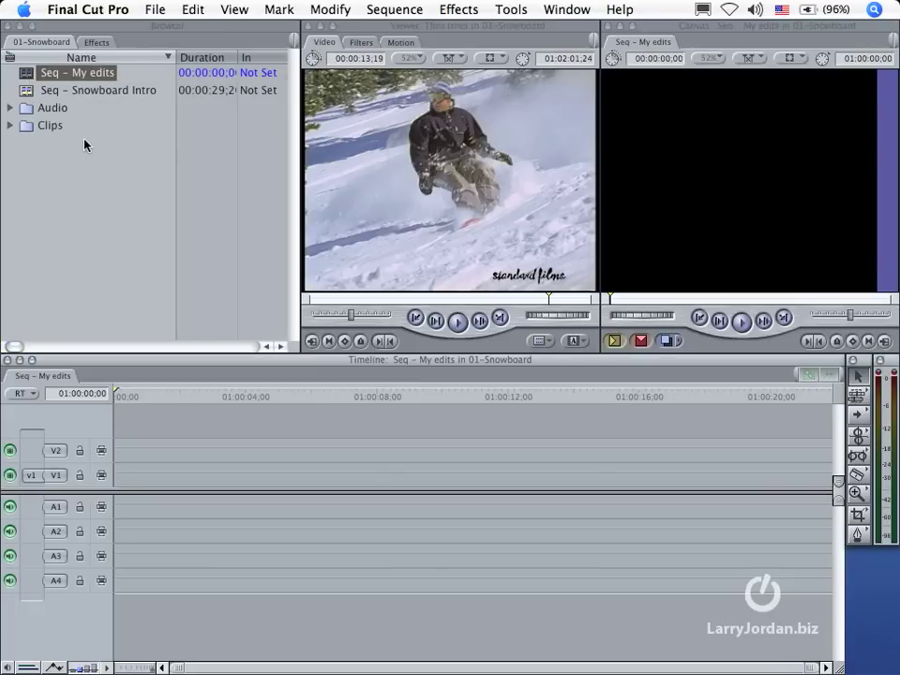
pyautogui.click(11, 125)
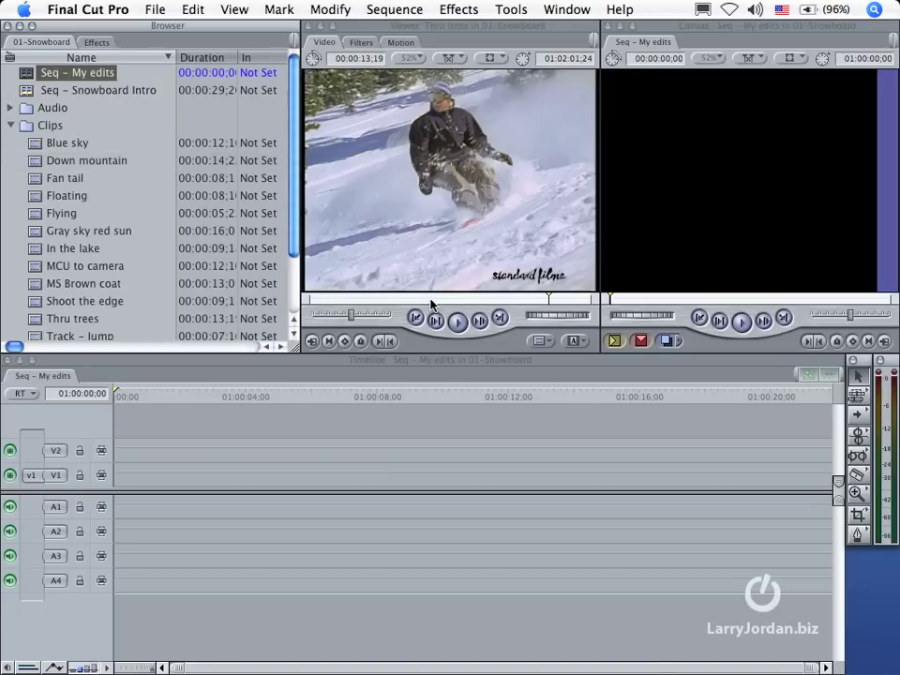
pyautogui.moveTo(432, 302); pyautogui.dragTo(387, 302)
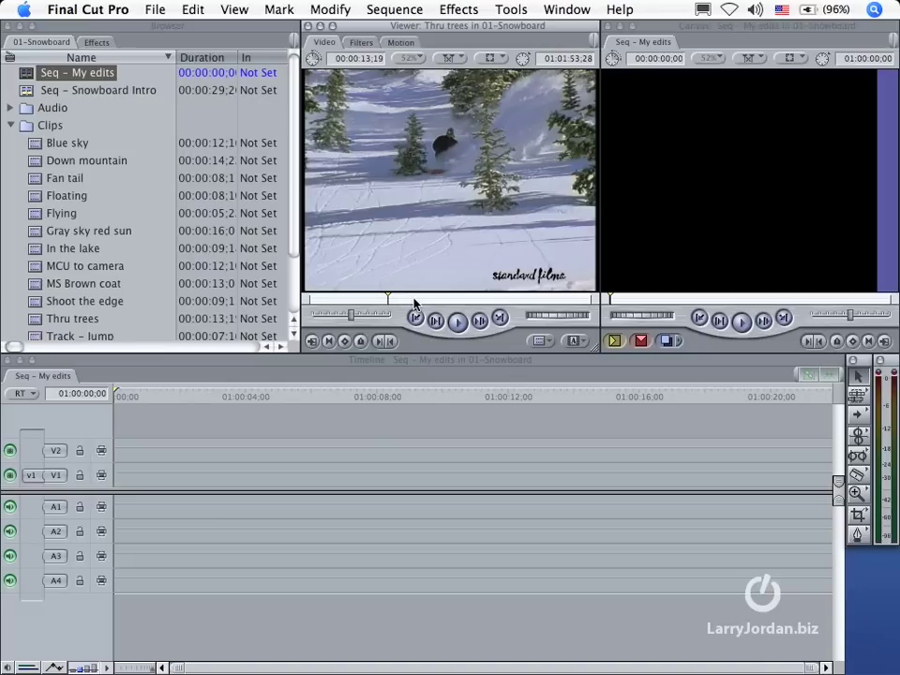
pyautogui.press('i')
pyautogui.moveTo(425, 302); pyautogui.dragTo(540, 302)
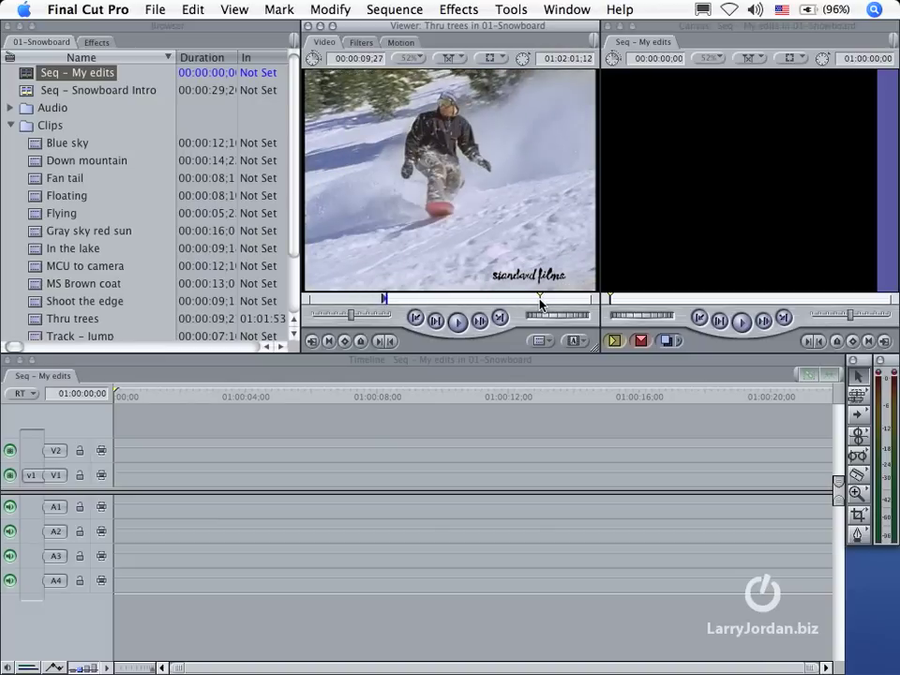
pyautogui.press('o')
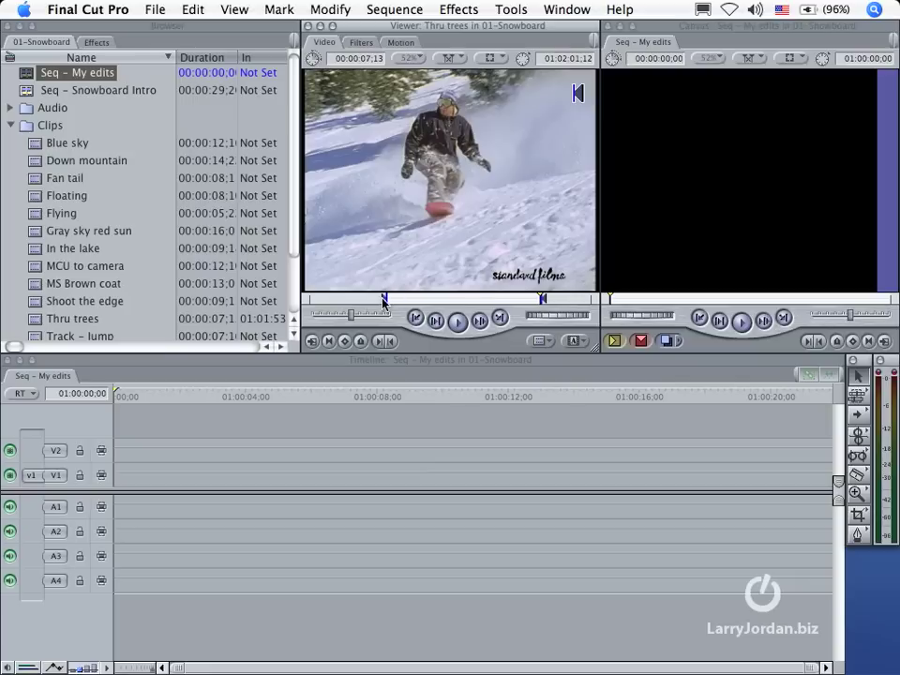
pyautogui.moveTo(384, 304)
pyautogui.mouseDown()
pyautogui.moveTo(354, 305)
pyautogui.moveTo(368, 304)
pyautogui.mouseUp()
pyautogui.moveTo(543, 301)
pyautogui.mouseDown()
pyautogui.moveTo(526, 301)
pyautogui.moveTo(528, 309)
pyautogui.mouseUp()
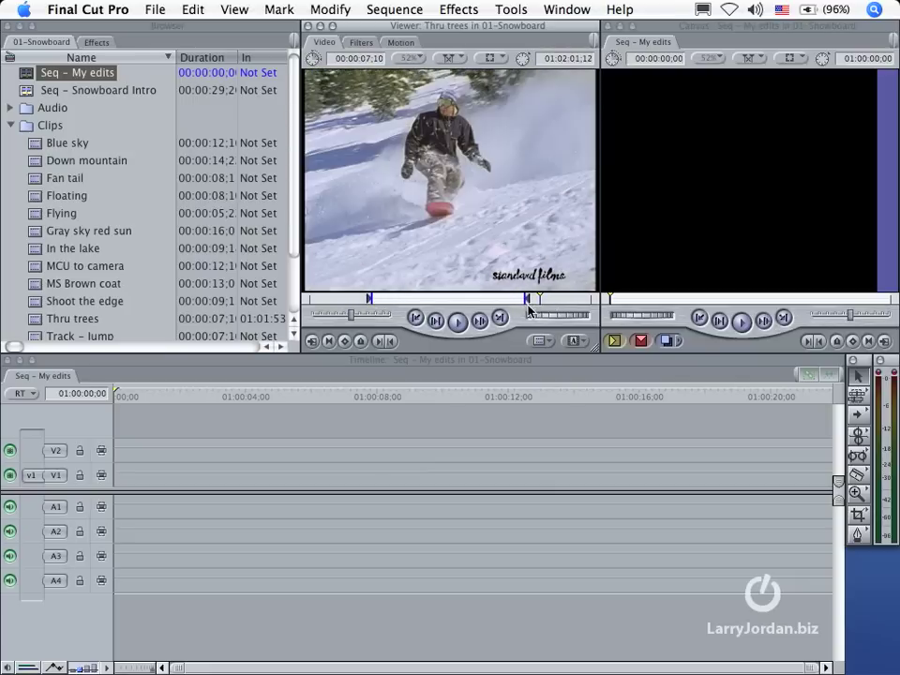
pyautogui.moveTo(434, 182); pyautogui.dragTo(432, 427)
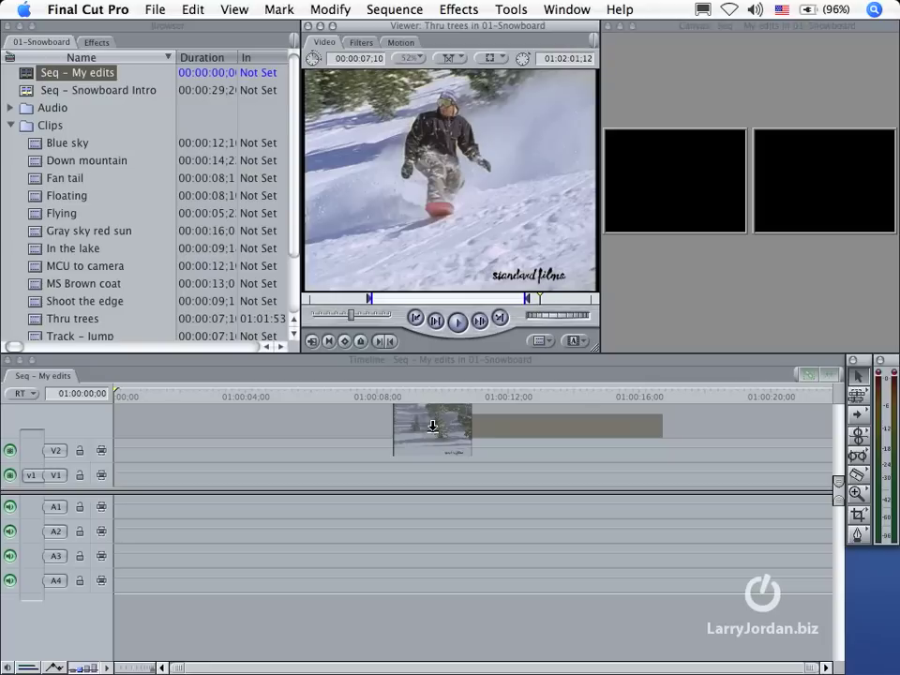
# - Overwrite the marked Thru trees section onto V1 at the start of Seq - My edits
pyautogui.moveTo(433, 427); pyautogui.dragTo(410, 184)
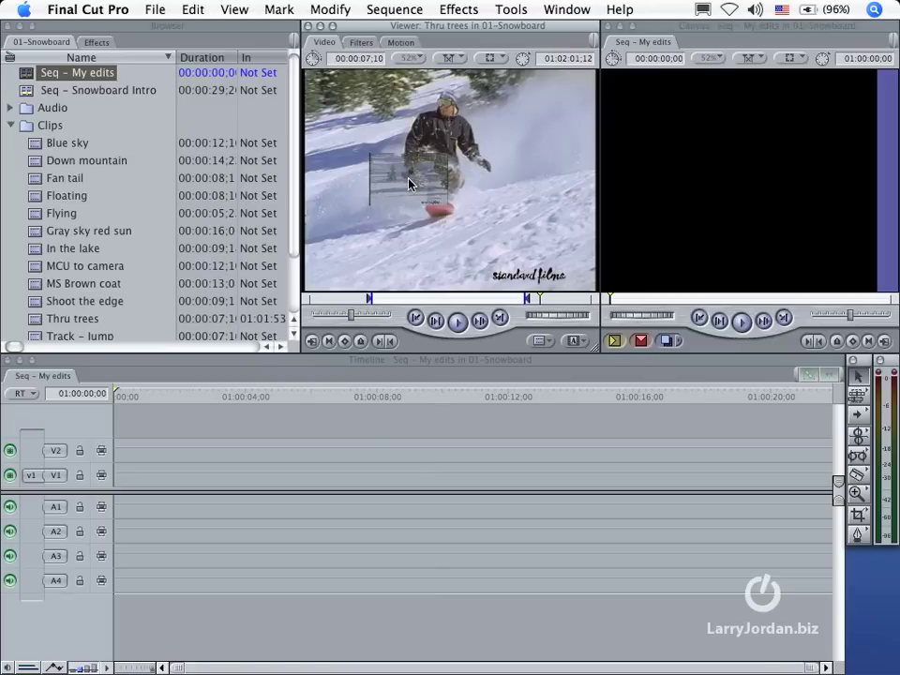
pyautogui.moveTo(410, 183); pyautogui.dragTo(784, 169)
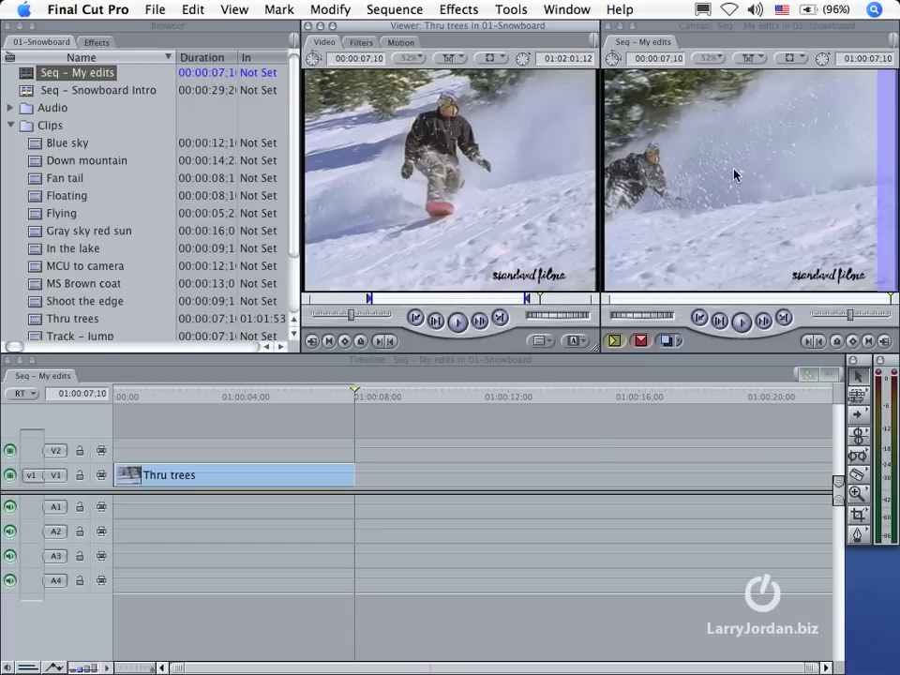
# - Load the Fan tail clip and mark a 00:00:04:05 section with In and Out points
pyautogui.doubleClick(54, 179)
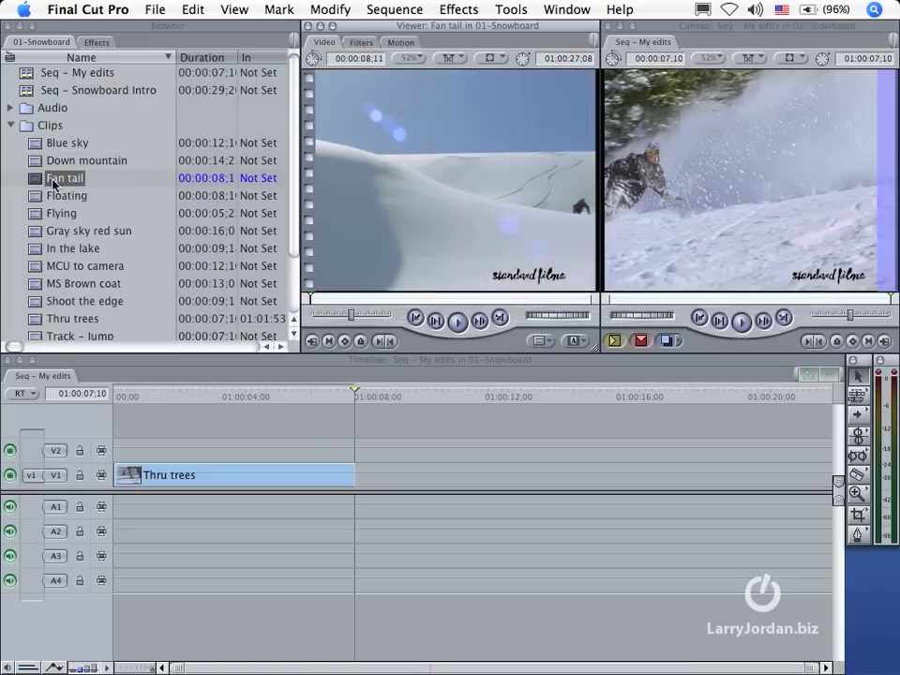
pyautogui.click(374, 301)
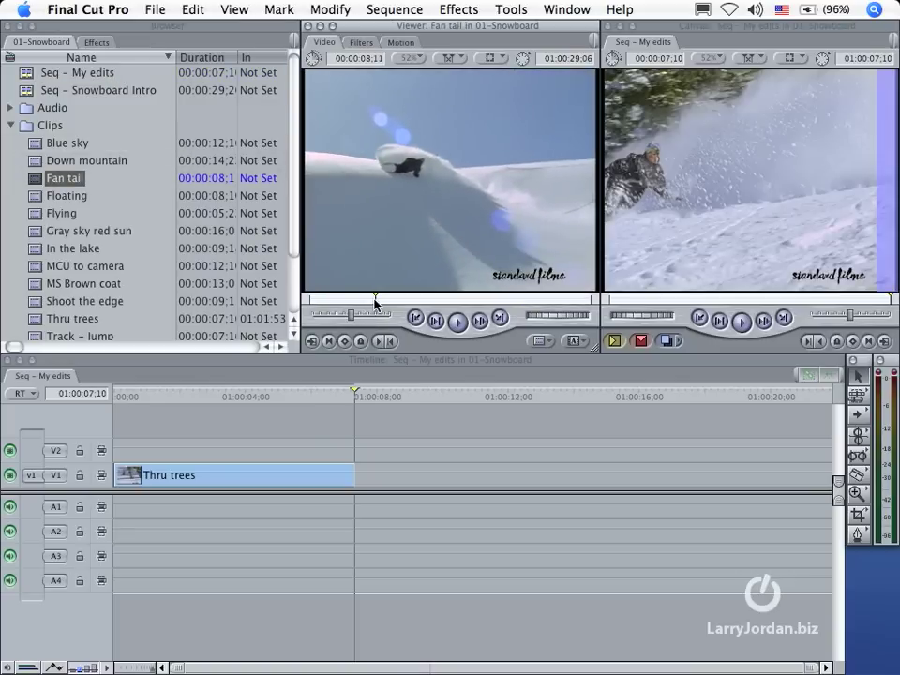
pyautogui.press('i')
pyautogui.click(513, 301)
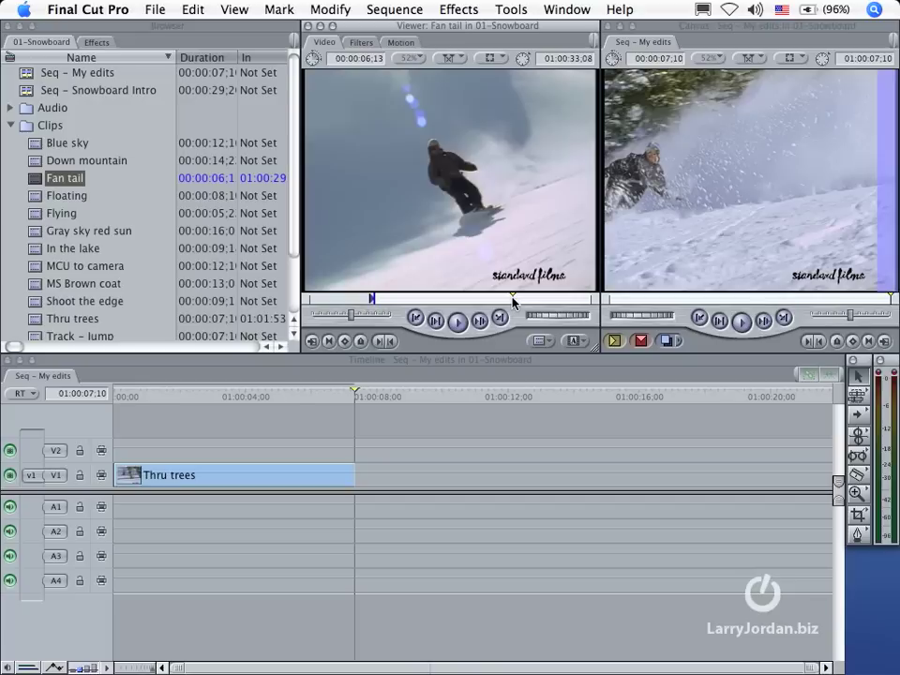
pyautogui.moveTo(513, 301); pyautogui.dragTo(514, 301)
pyautogui.press('o')
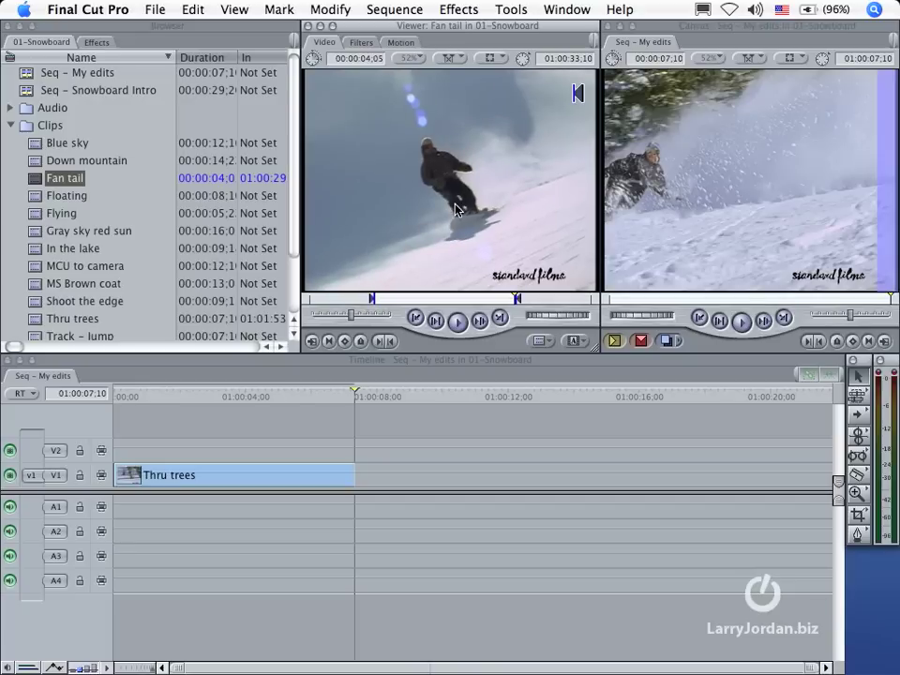
# - Overwrite the Fan tail section onto V1 after Thru trees, bringing the sequence to 00:00:11:15
pyautogui.moveTo(429, 187); pyautogui.dragTo(768, 163)
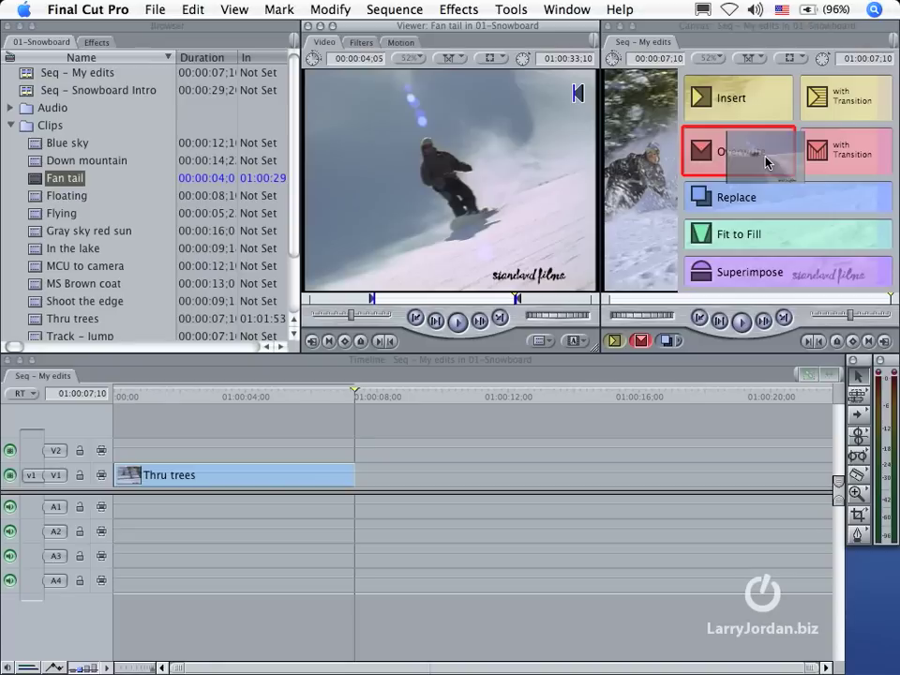
pyautogui.moveTo(767, 162); pyautogui.dragTo(486, 163)
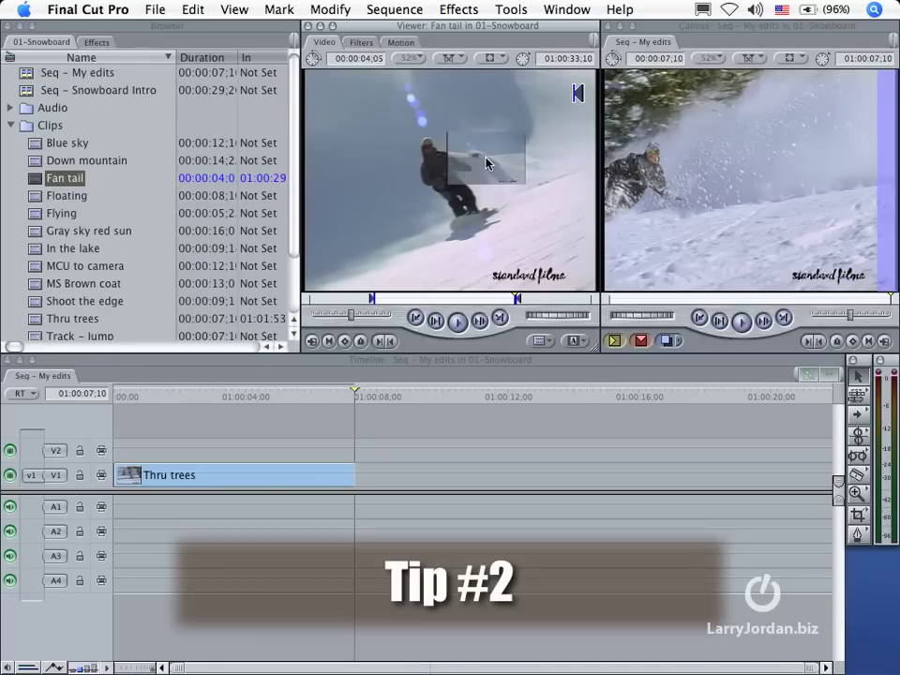
pyautogui.moveTo(485, 164); pyautogui.dragTo(641, 340)
pyautogui.moveTo(340, 157); pyautogui.dragTo(527, 153)
# - Mark a short Flying section and overwrite it after Fan tail, extending the sequence to 00:00:14:06
pyautogui.doubleClick(54, 214)
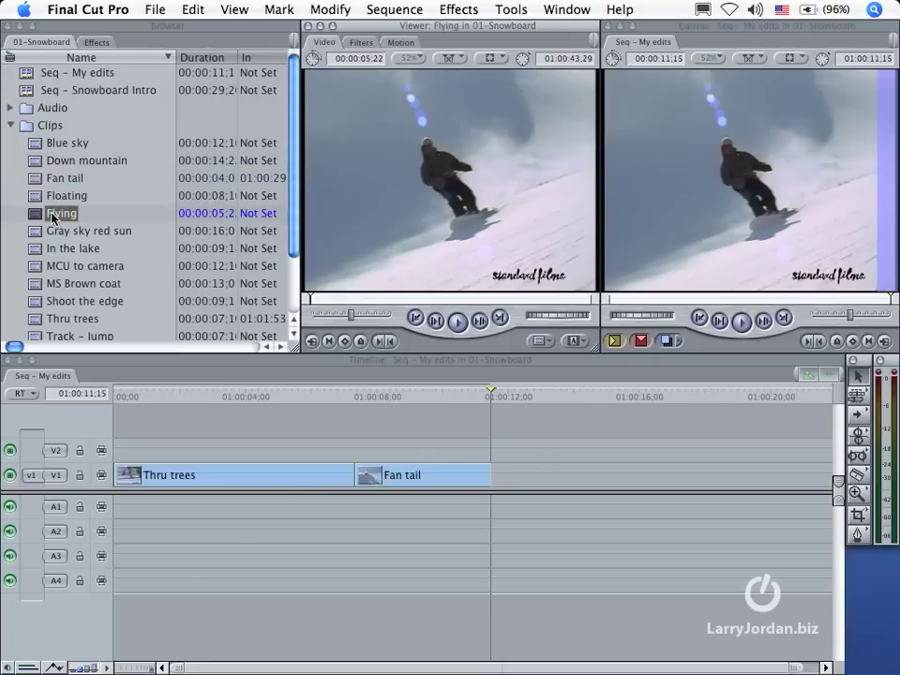
pyautogui.moveTo(311, 300); pyautogui.dragTo(478, 302)
pyautogui.press('i')
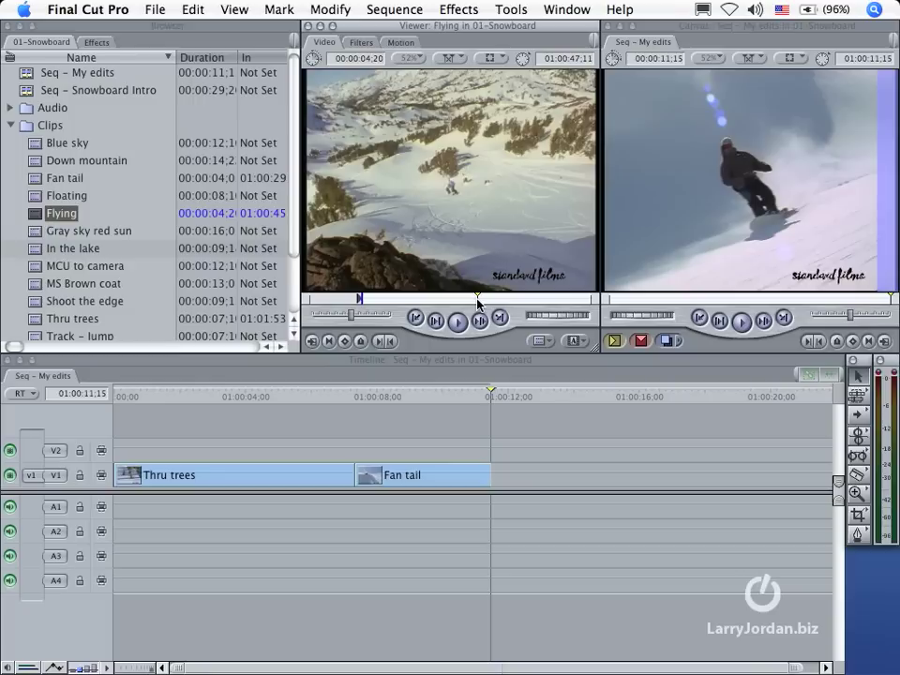
pyautogui.press('o')
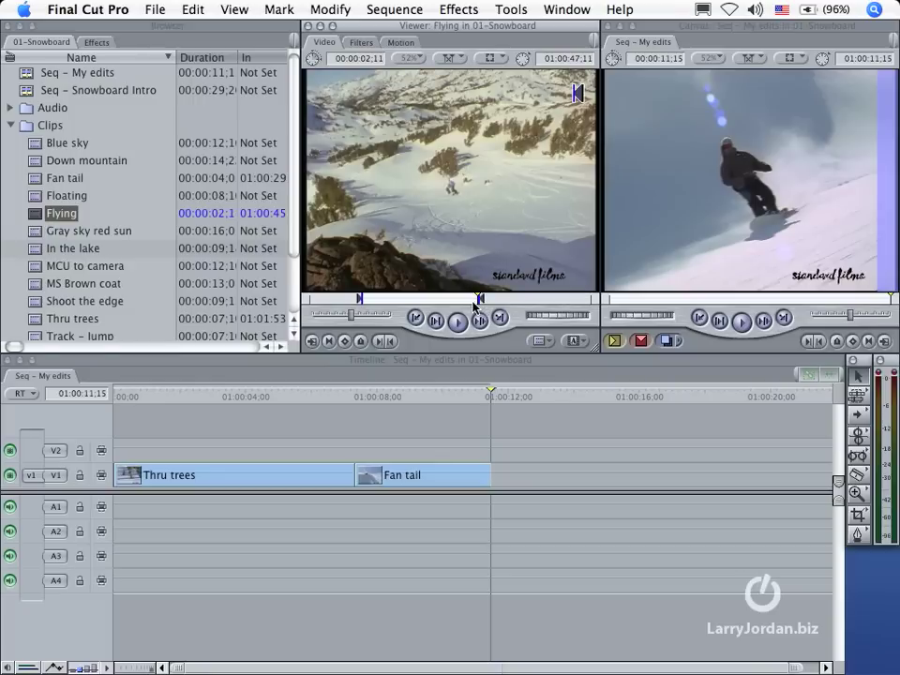
pyautogui.moveTo(476, 306)
pyautogui.mouseDown()
pyautogui.moveTo(399, 301)
pyautogui.moveTo(509, 304)
pyautogui.mouseUp()
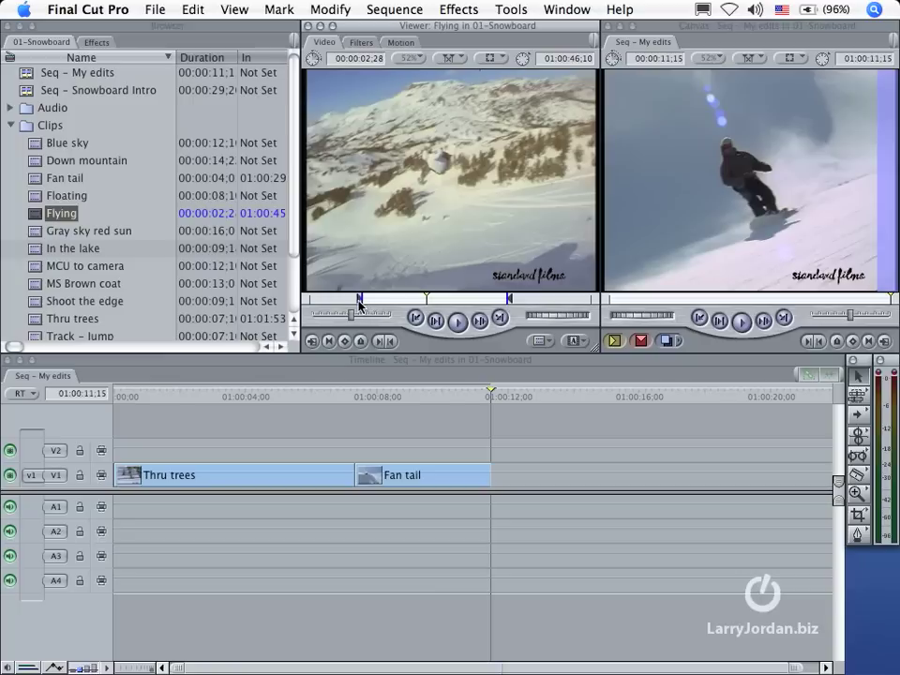
pyautogui.moveTo(360, 300); pyautogui.dragTo(371, 301)
pyautogui.moveTo(378, 178); pyautogui.dragTo(481, 251)
pyautogui.click(641, 341)
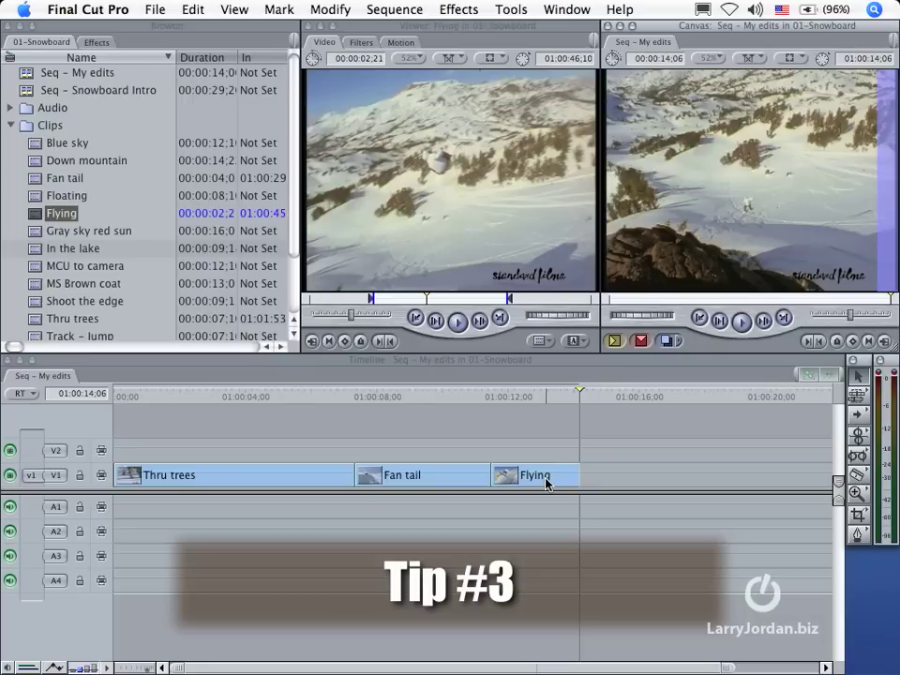
# - Mark a Gray sky red sun section and overwrite it with F10 after Flying, reaching 00:00:21:21
pyautogui.doubleClick(34, 231)
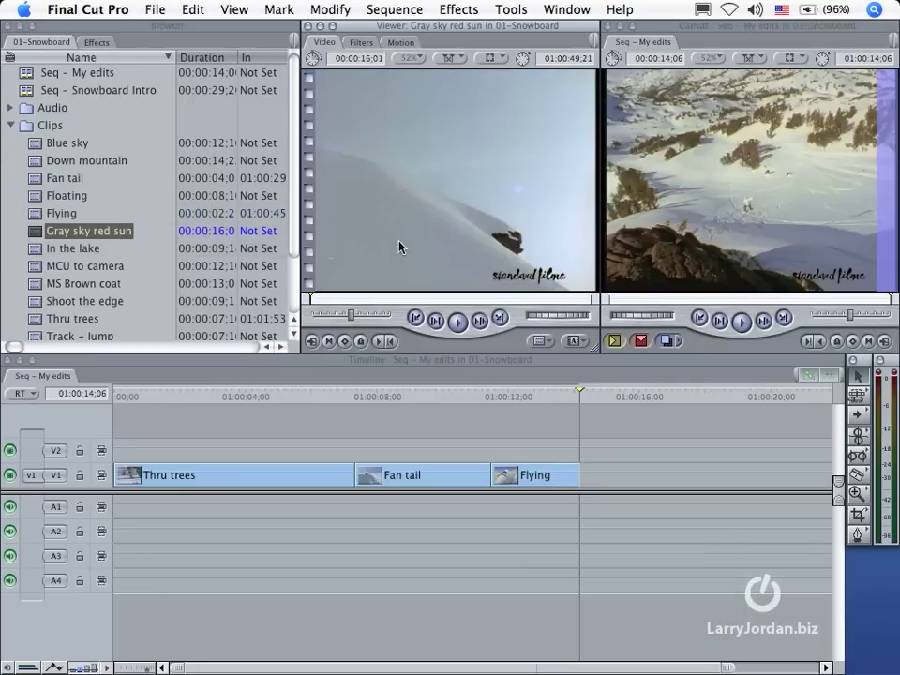
pyautogui.click(385, 298)
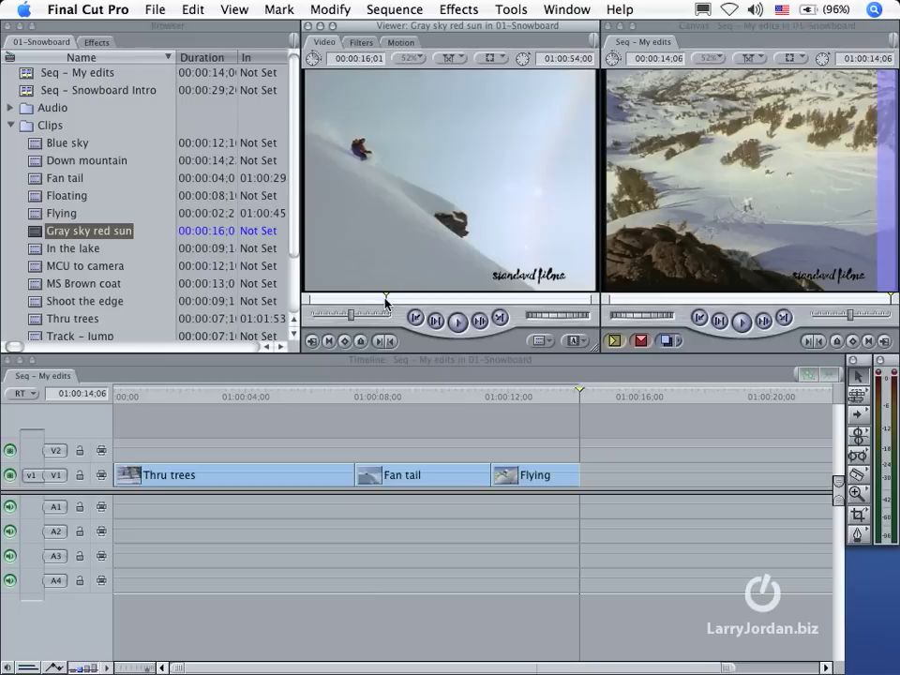
pyautogui.press('i')
pyautogui.click(517, 298)
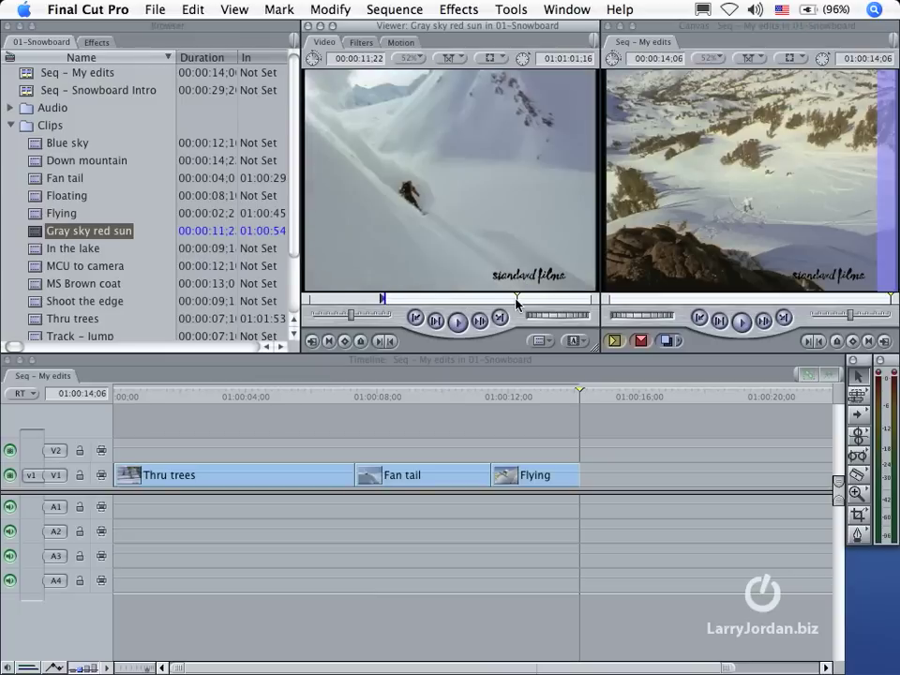
pyautogui.press('o')
pyautogui.moveTo(491, 199)
pyautogui.mouseDown()
pyautogui.moveTo(674, 183)
pyautogui.moveTo(738, 164)
pyautogui.moveTo(454, 159)
pyautogui.moveTo(460, 253)
pyautogui.moveTo(481, 261)
pyautogui.moveTo(506, 225)
pyautogui.mouseUp()
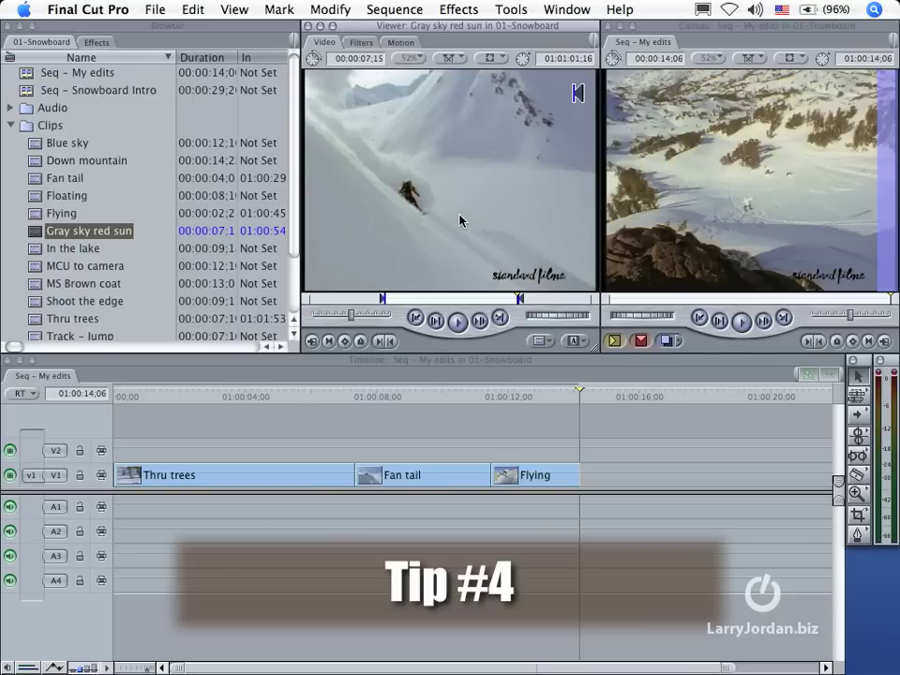
pyautogui.press('F10')
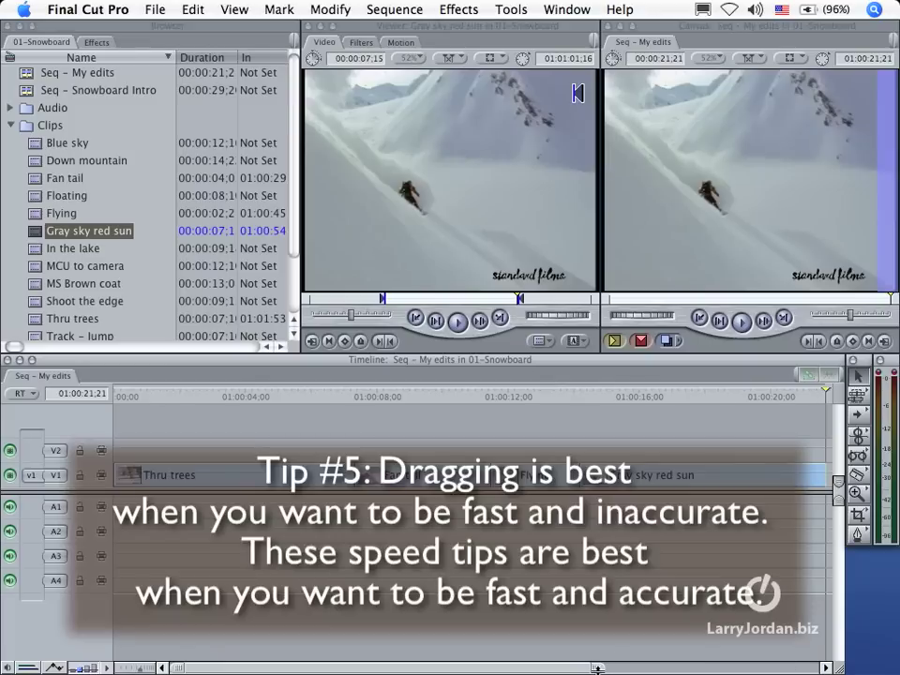
# - Overwrite three more Gray sky red sun copies at the end of V1, reaching 00:00:44:06
pyautogui.moveTo(597, 669); pyautogui.dragTo(762, 667)
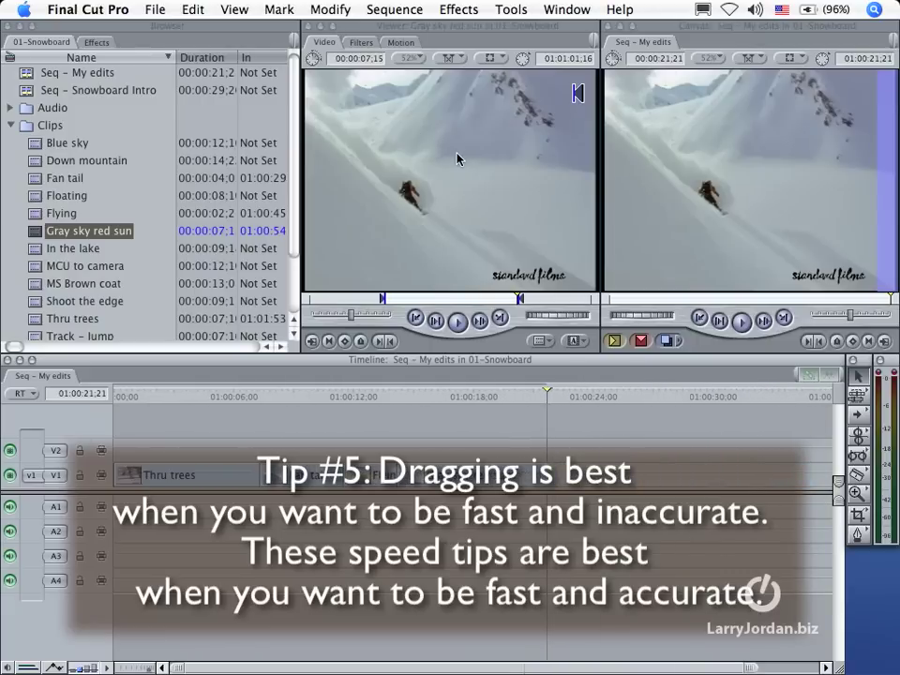
pyautogui.moveTo(456, 158); pyautogui.dragTo(564, 479)
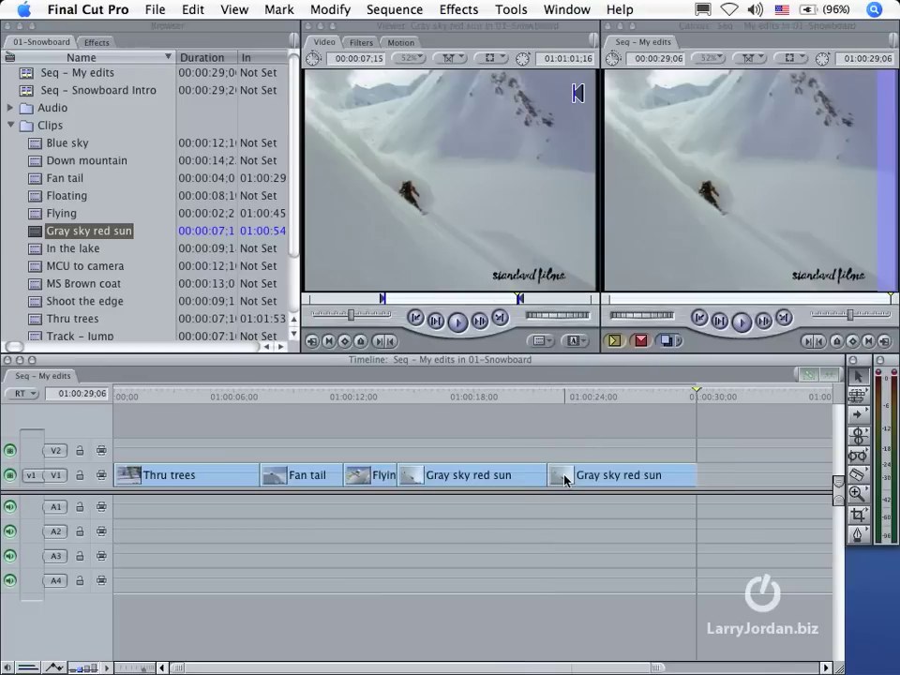
pyautogui.click(642, 342)
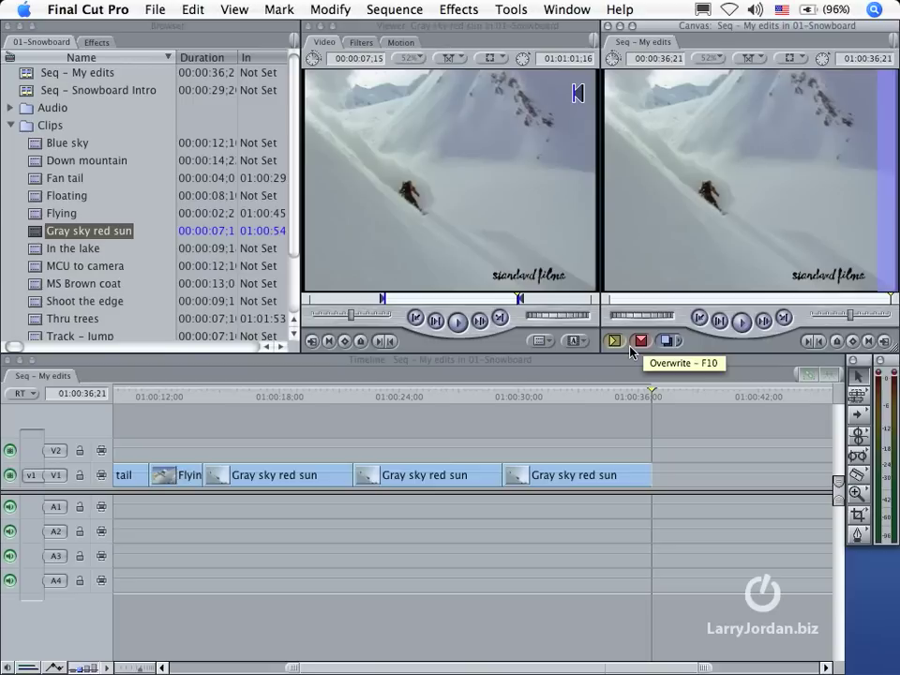
pyautogui.click(631, 346)
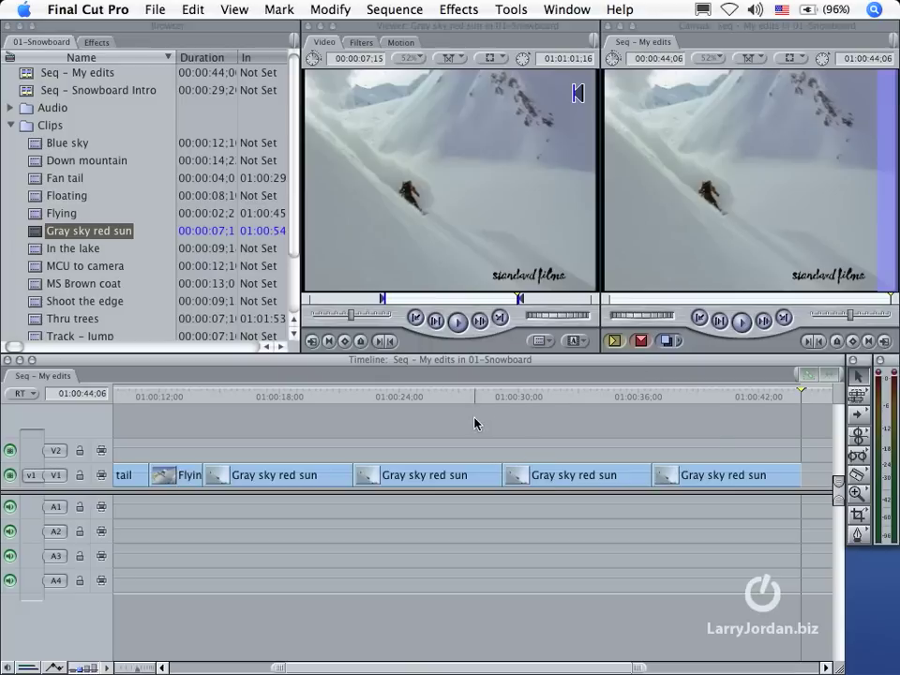
# - Delete the three extra Gray sky red sun clips, fit the timeline, and jump to the Fan tail edit
pyautogui.moveTo(476, 420); pyautogui.dragTo(747, 469)
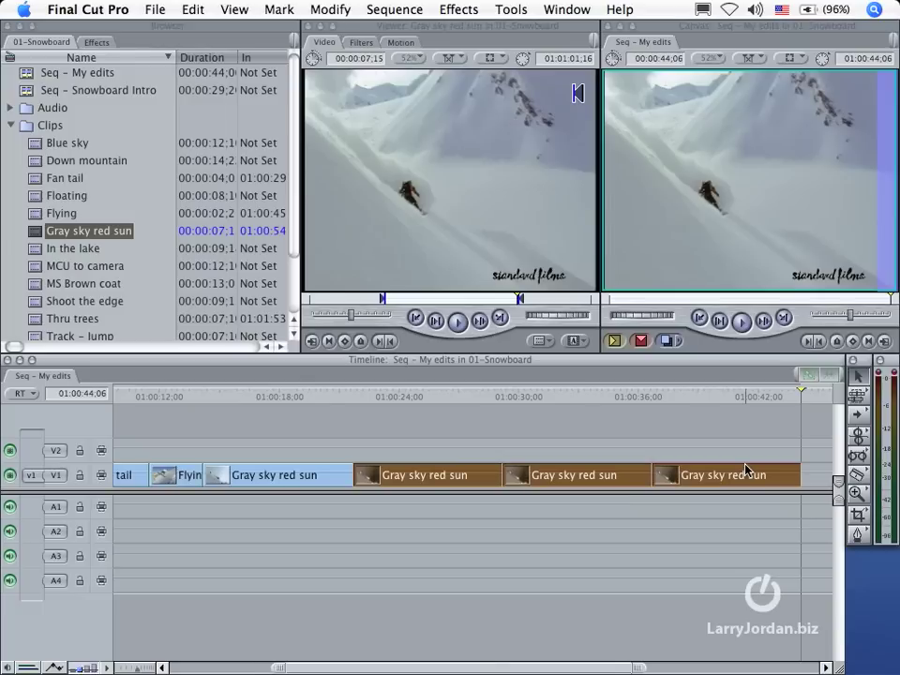
pyautogui.press('Delete')
pyautogui.hotkey('shift', 'z')
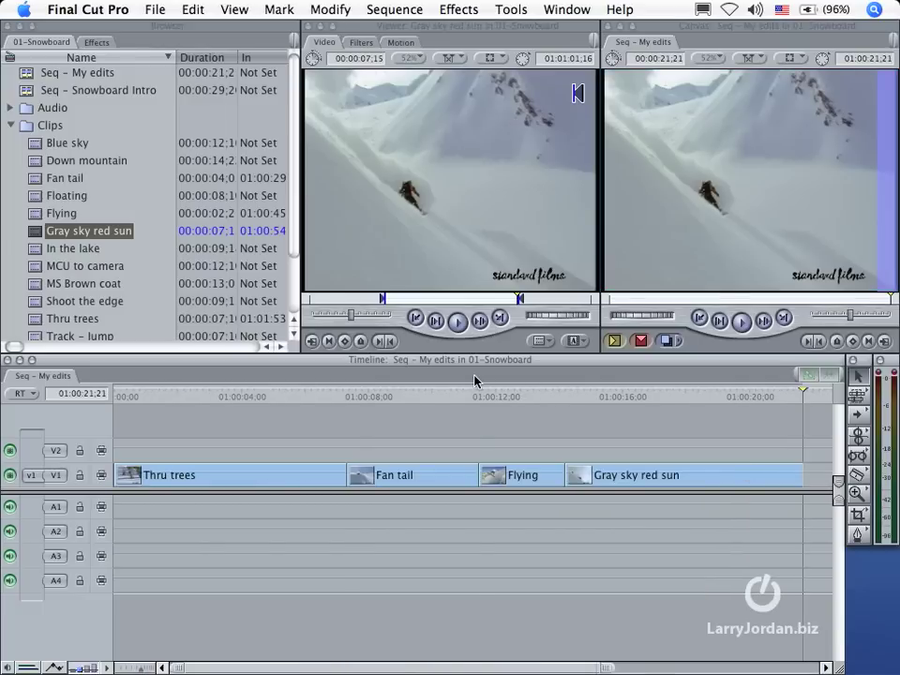
pyautogui.press('Up')
pyautogui.press('Up')
pyautogui.press('Up')
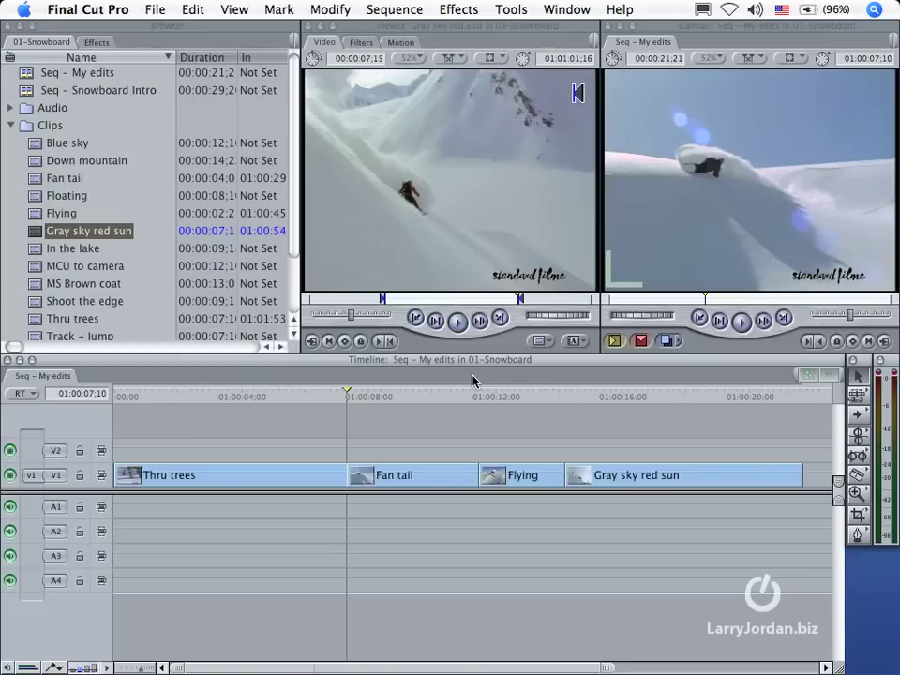
# - Load Shoot the edge and set In and Out points around a 00:00:03:04 section
pyautogui.moveTo(476, 157); pyautogui.dragTo(2, 205)
pyautogui.doubleClick(75, 301)
pyautogui.moveTo(417, 299); pyautogui.dragTo(501, 300)
pyautogui.press('i')
pyautogui.press('o')
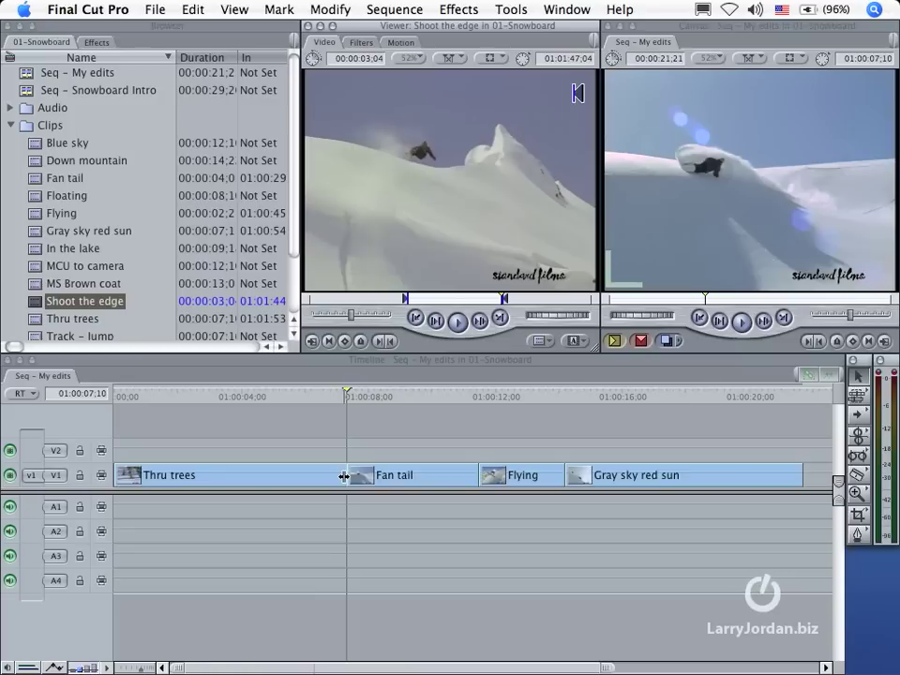
pyautogui.moveTo(449, 187); pyautogui.dragTo(725, 147)
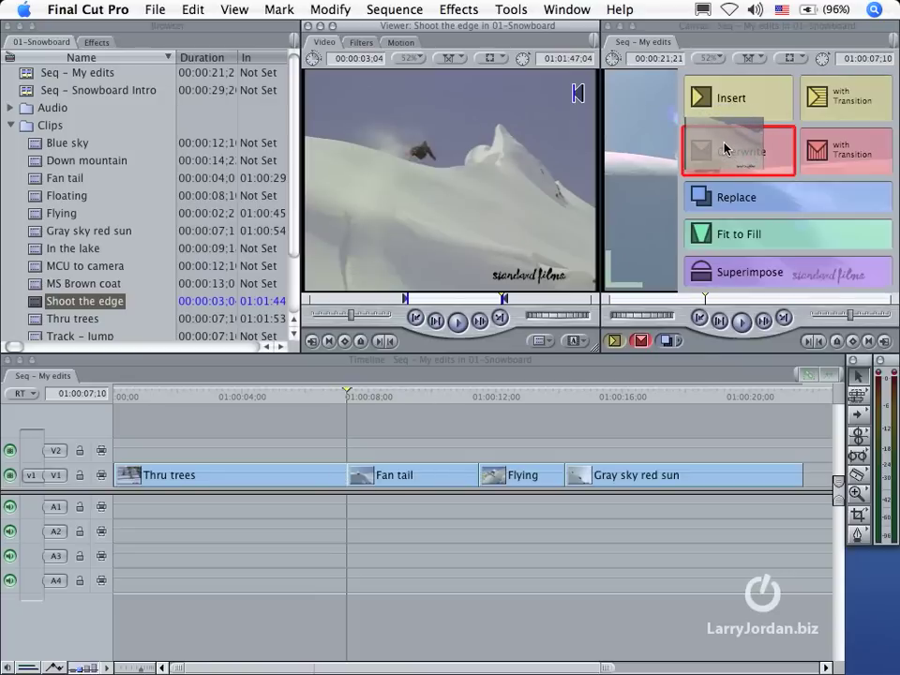
pyautogui.moveTo(725, 148); pyautogui.dragTo(725, 147)
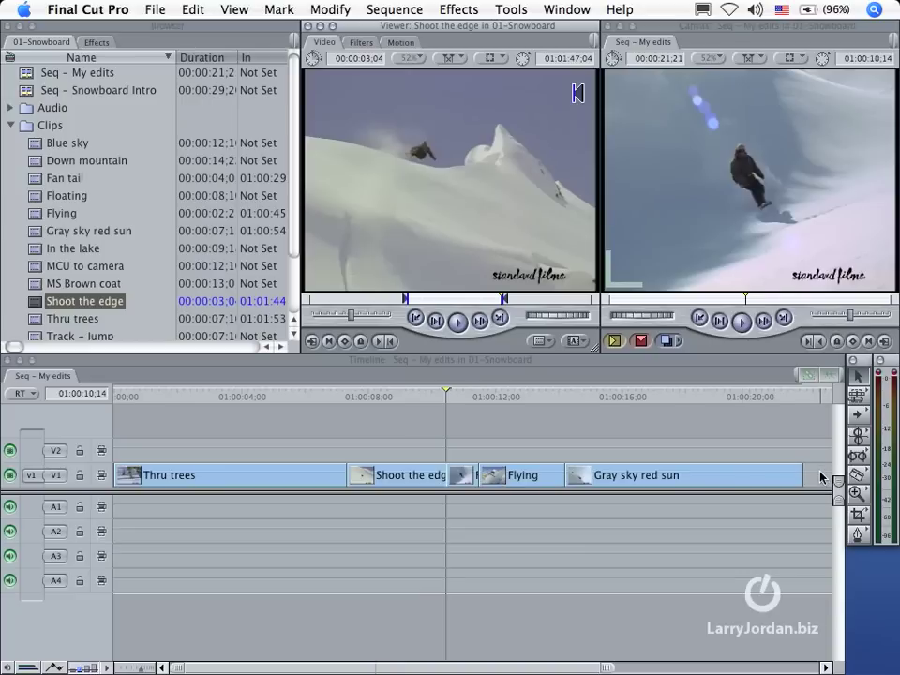
pyautogui.press('super+z')
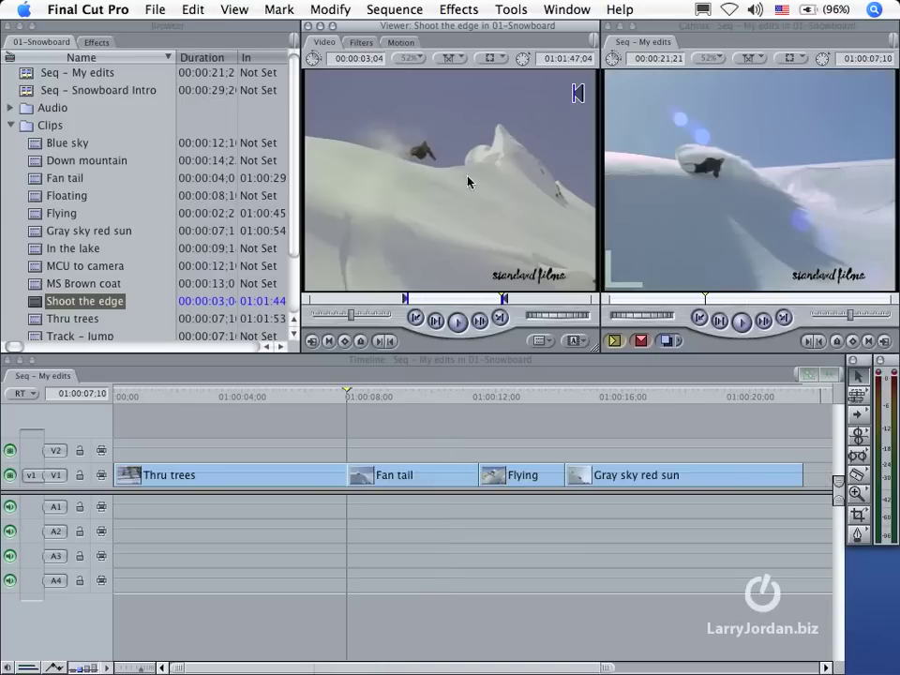
pyautogui.moveTo(383, 154); pyautogui.dragTo(759, 114)
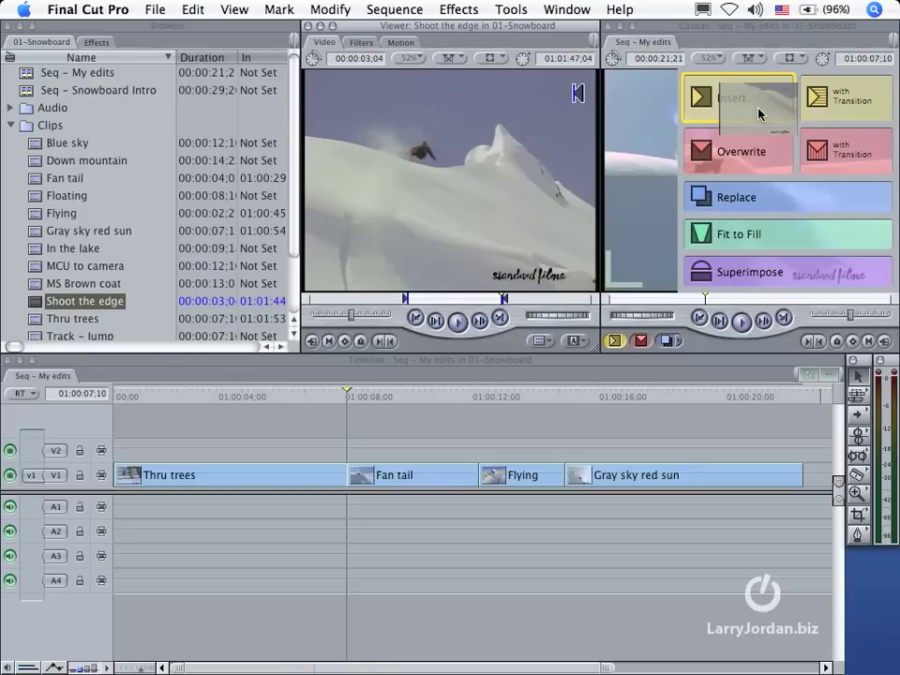
pyautogui.moveTo(759, 115); pyautogui.dragTo(759, 114)
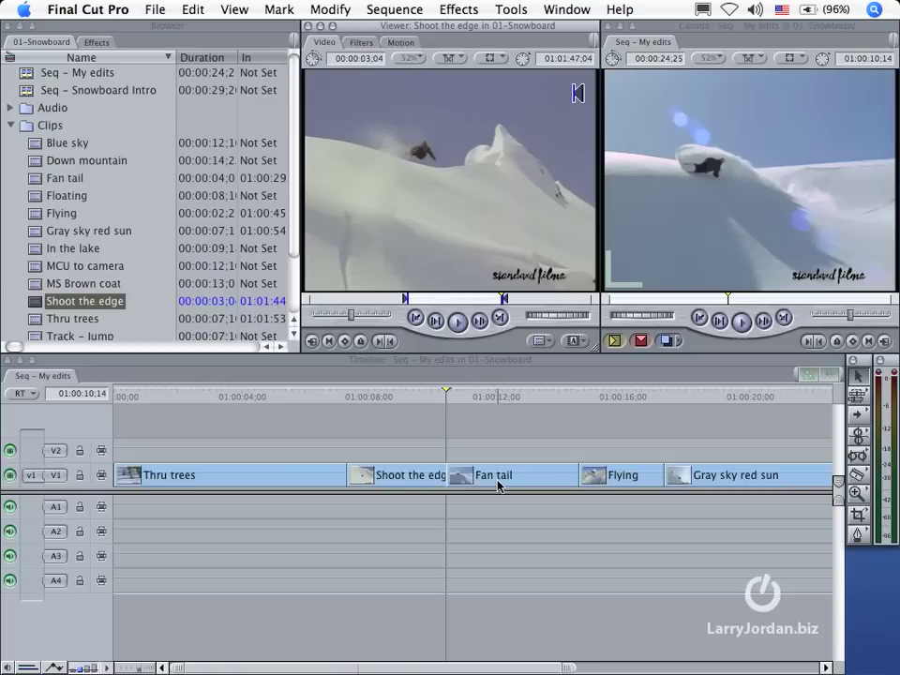
pyautogui.click(375, 476)
pyautogui.hotkey('shift', 'Delete')
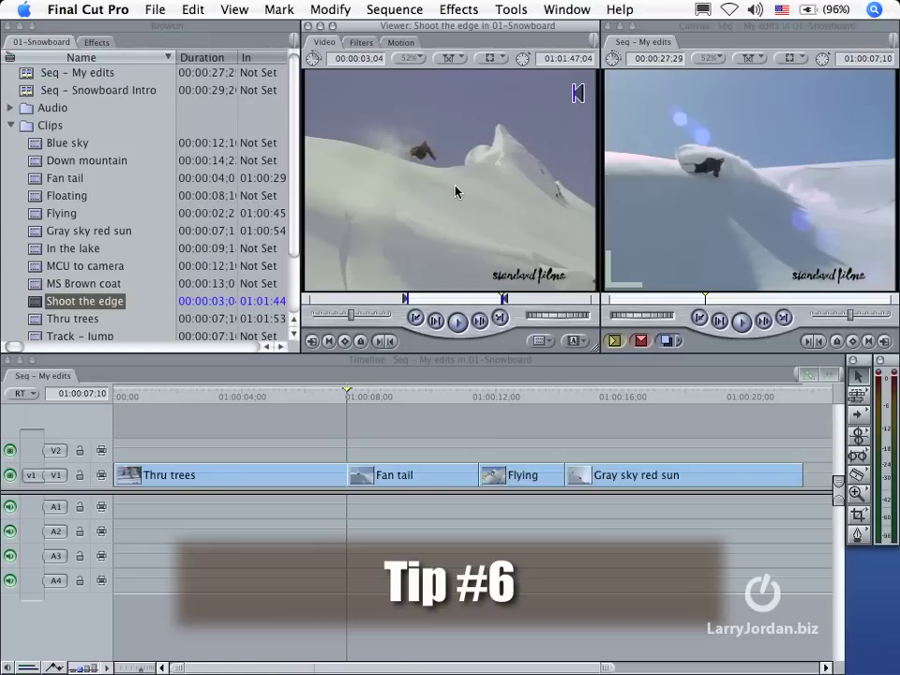
# - Insert four Shoot the edge copies between Thru trees and Fan tail, running 00:00:34:07
pyautogui.moveTo(458, 193); pyautogui.dragTo(761, 106)
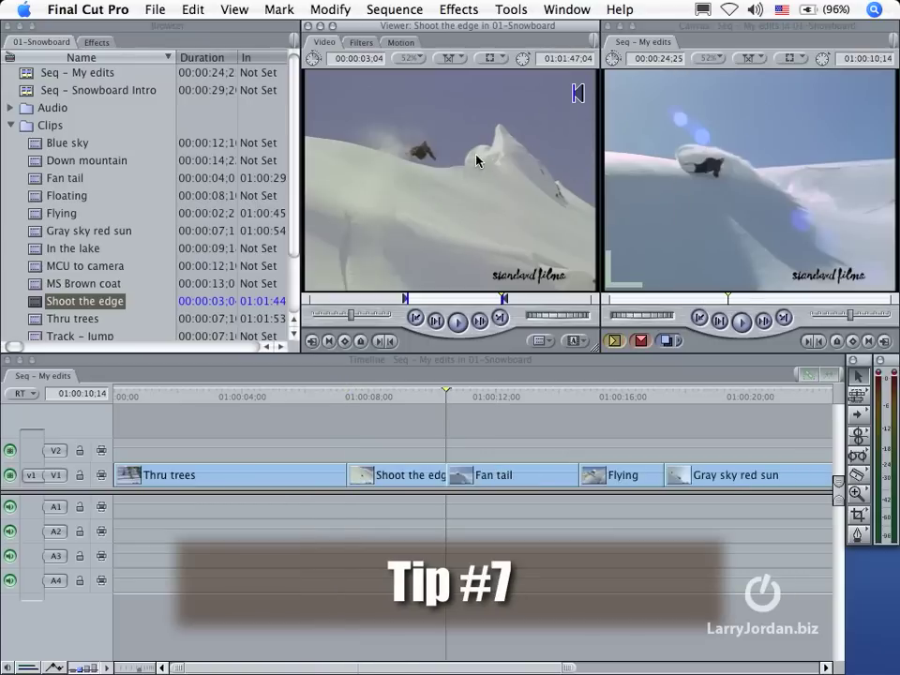
pyautogui.moveTo(476, 157); pyautogui.dragTo(609, 342)
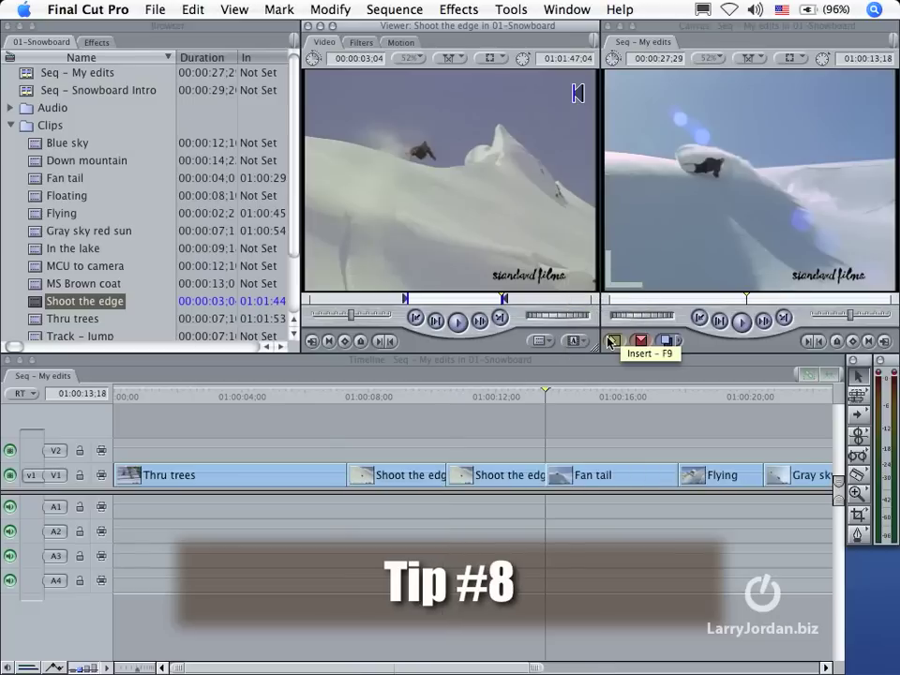
pyautogui.click(609, 342)
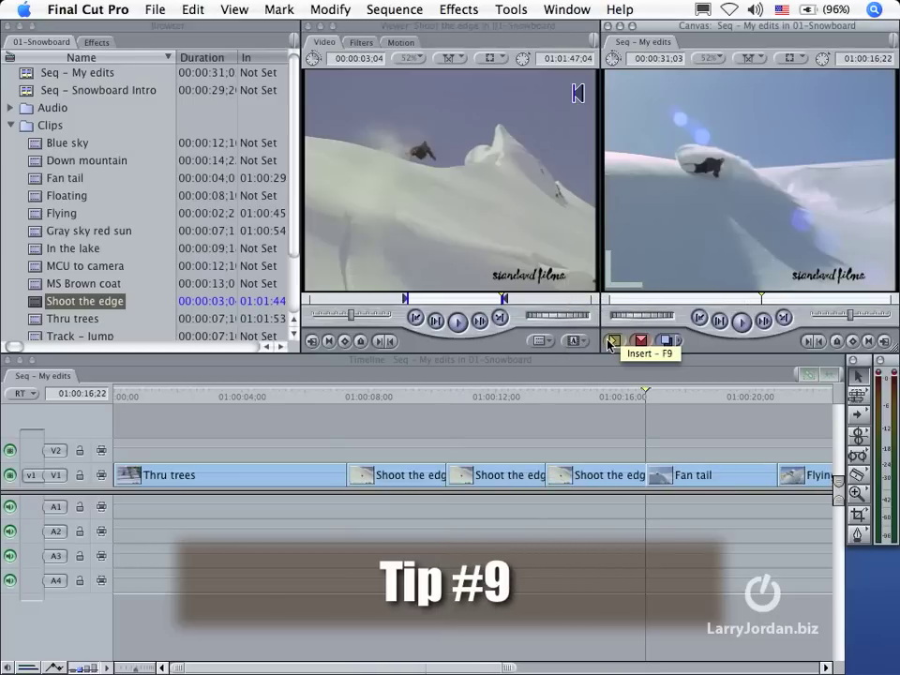
pyautogui.click(609, 341)
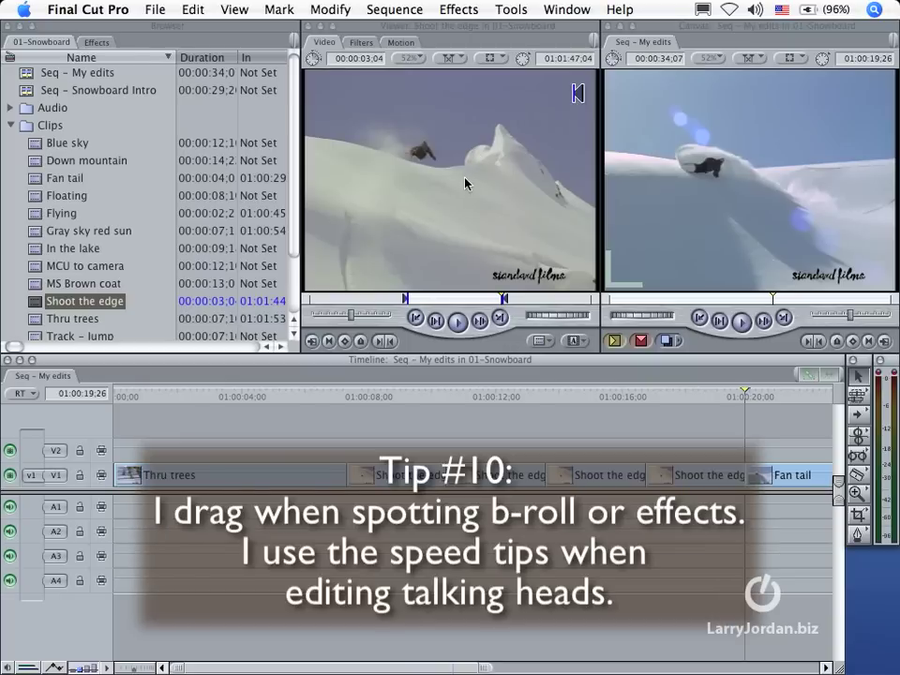
pyautogui.moveTo(466, 175); pyautogui.dragTo(457, 446)
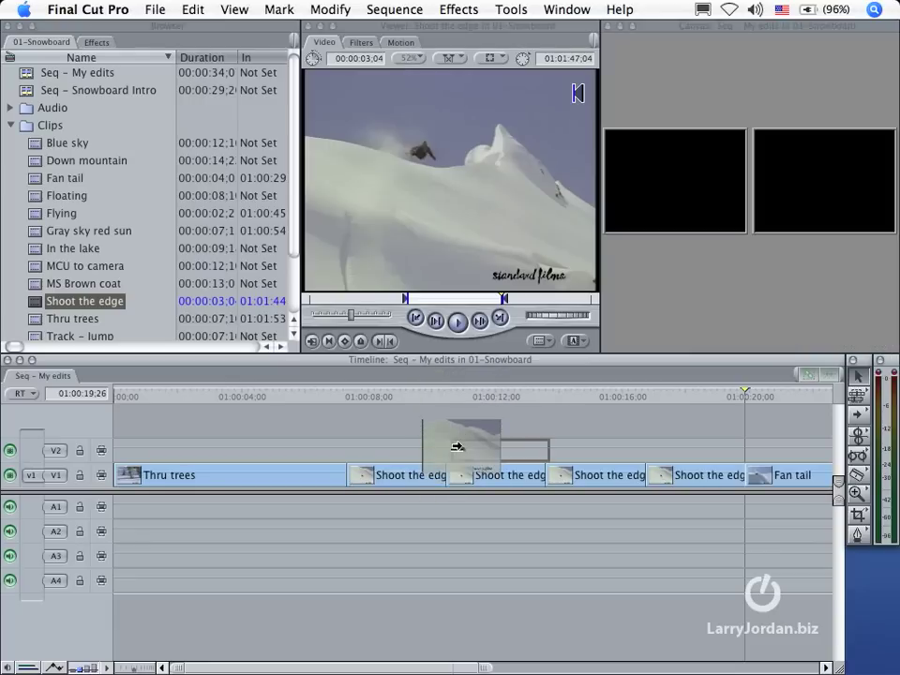
pyautogui.moveTo(458, 446); pyautogui.dragTo(463, 452)
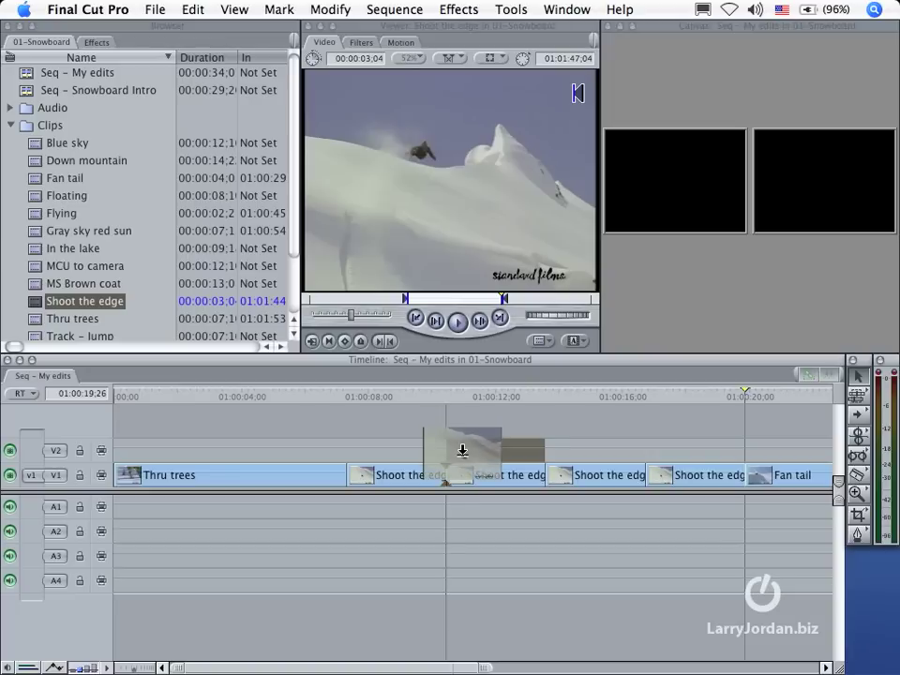
pyautogui.moveTo(462, 451); pyautogui.dragTo(461, 446)
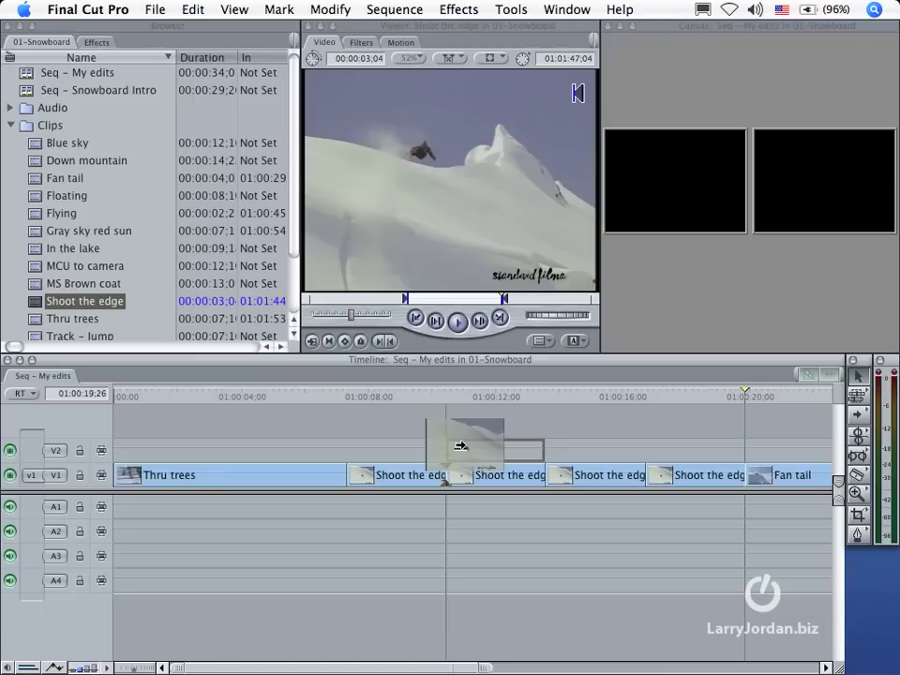
pyautogui.moveTo(461, 447); pyautogui.dragTo(460, 448)
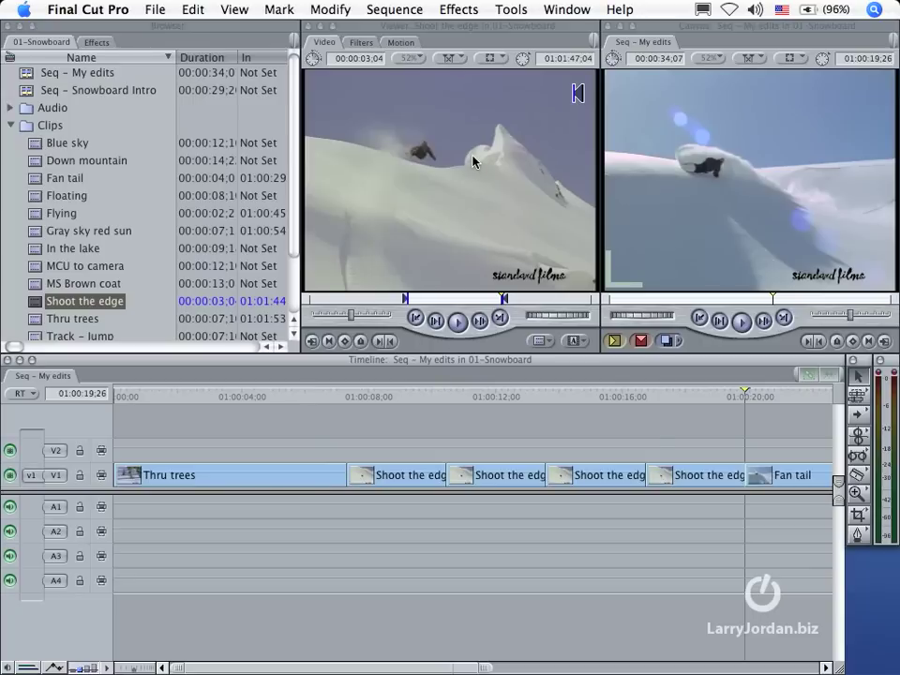
# - Drop Shoot the edge from the Viewer onto Overwrite at 01:00:12:01, cutting into neighbouring V1 copies
pyautogui.moveTo(494, 251); pyautogui.dragTo(388, 448)
pyautogui.click(496, 394)
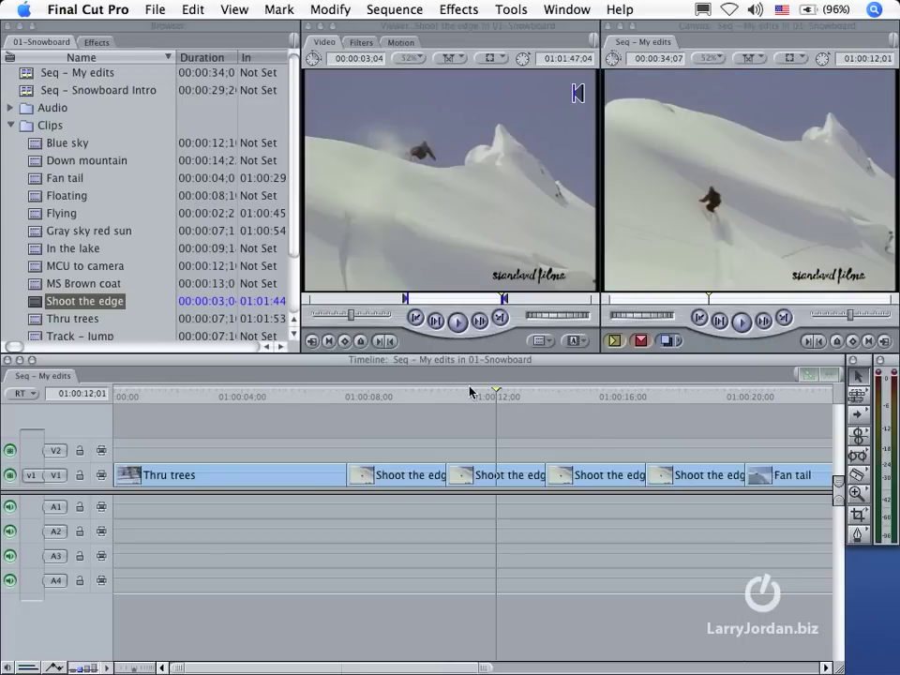
pyautogui.moveTo(466, 167); pyautogui.dragTo(784, 160)
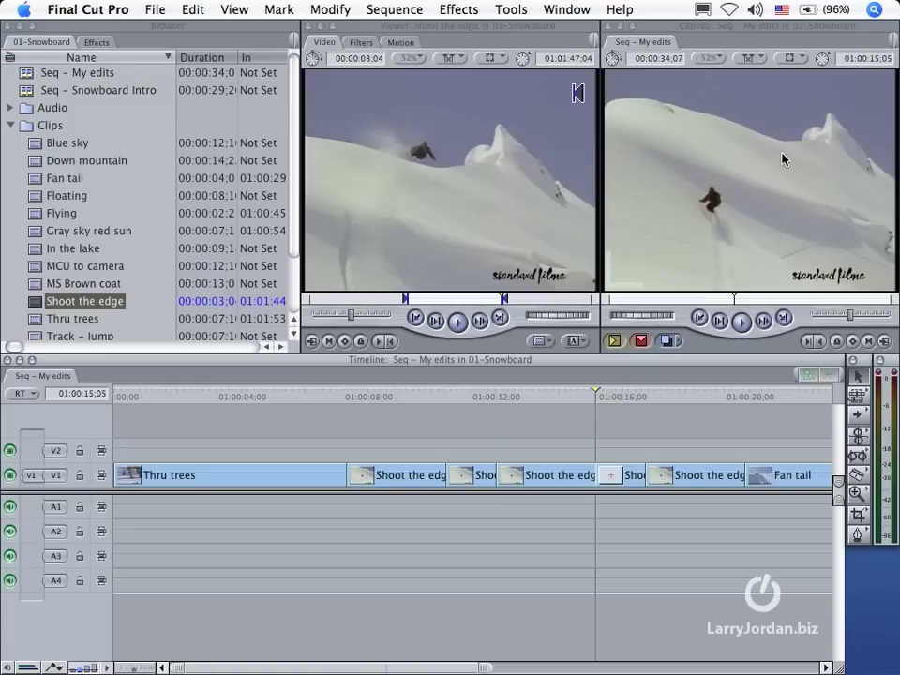
pyautogui.moveTo(482, 165); pyautogui.dragTo(516, 159)
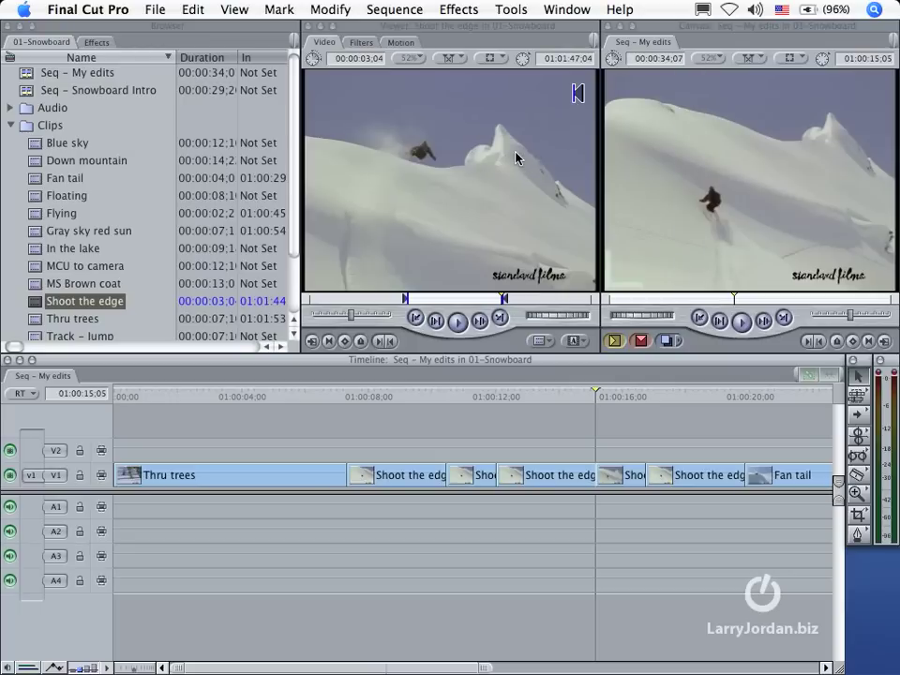